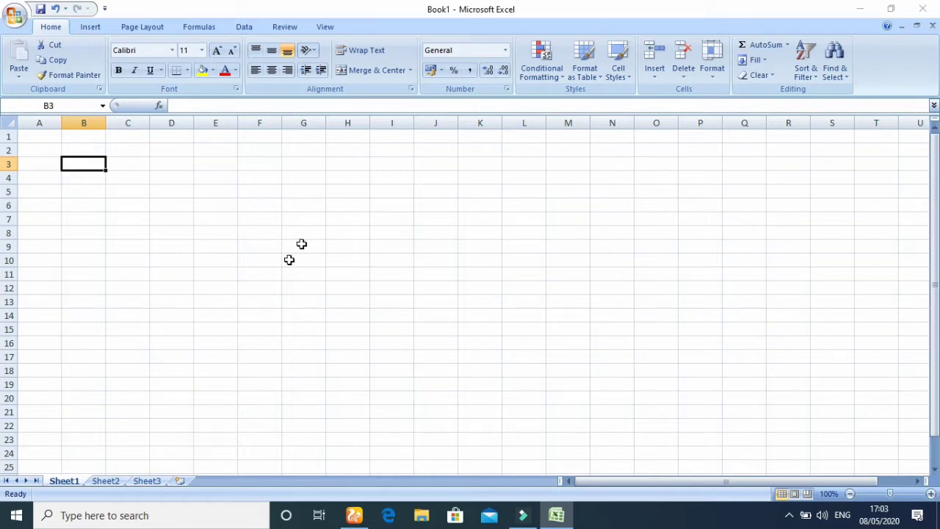
Enter the headings "inve" in cell D7 and "cus-nae" in cell E7
left_click(176, 221)
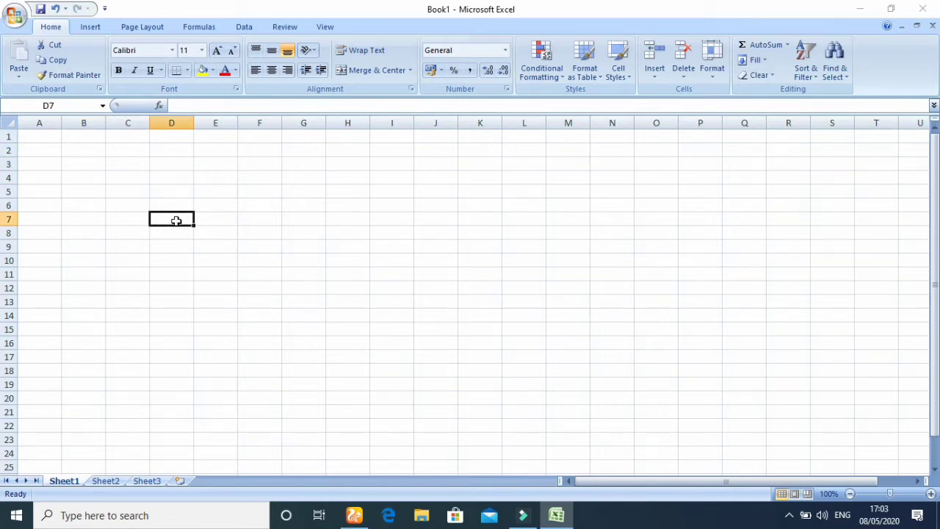
type("inve")
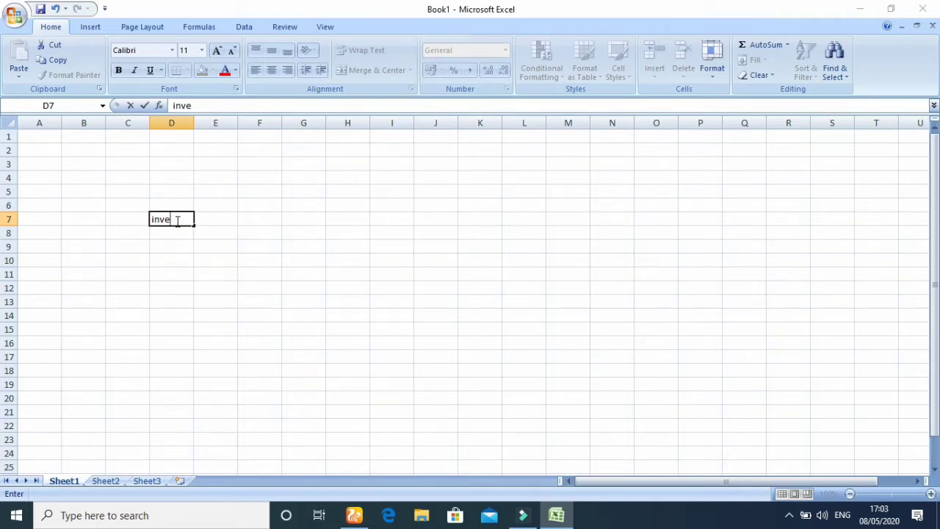
key("Tab")
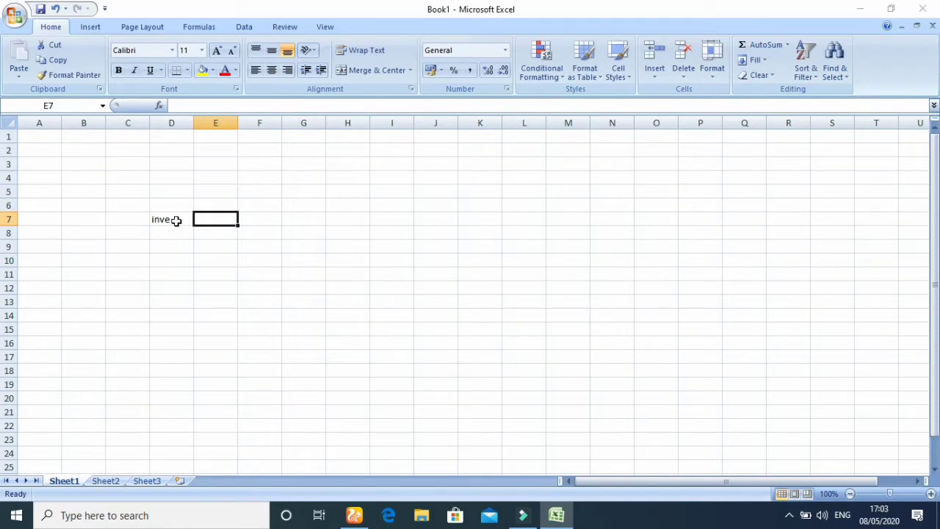
type("cus")
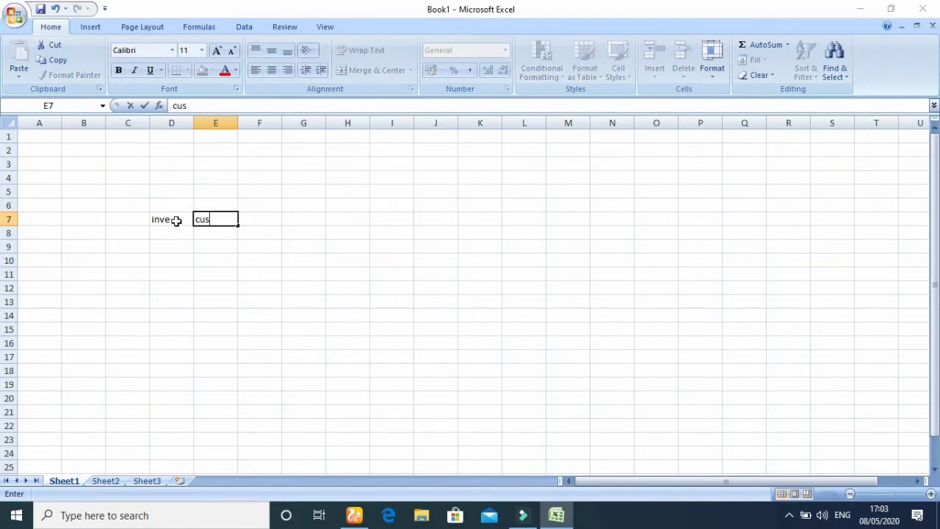
type("-nae")
key("Tab")
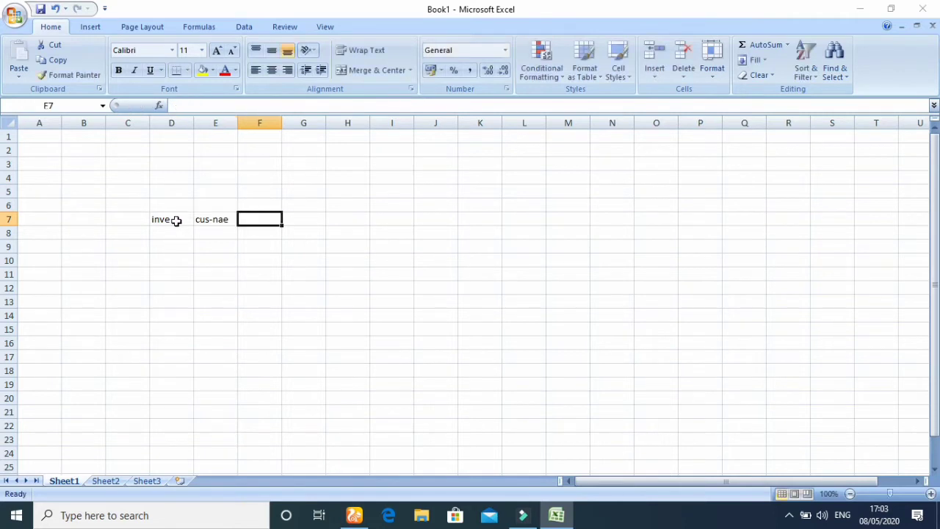
Correct the heading in cell E7 to "cus-name"
key("BackSpace")
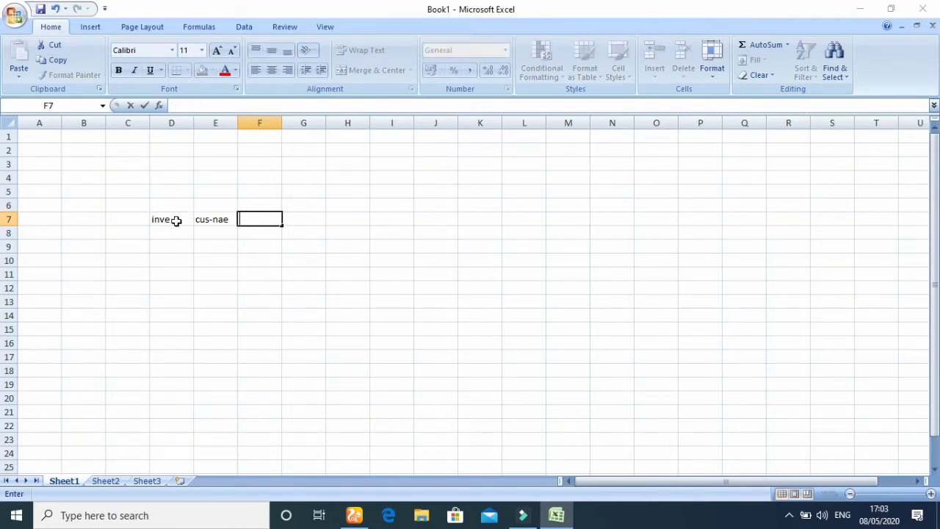
key("Left")
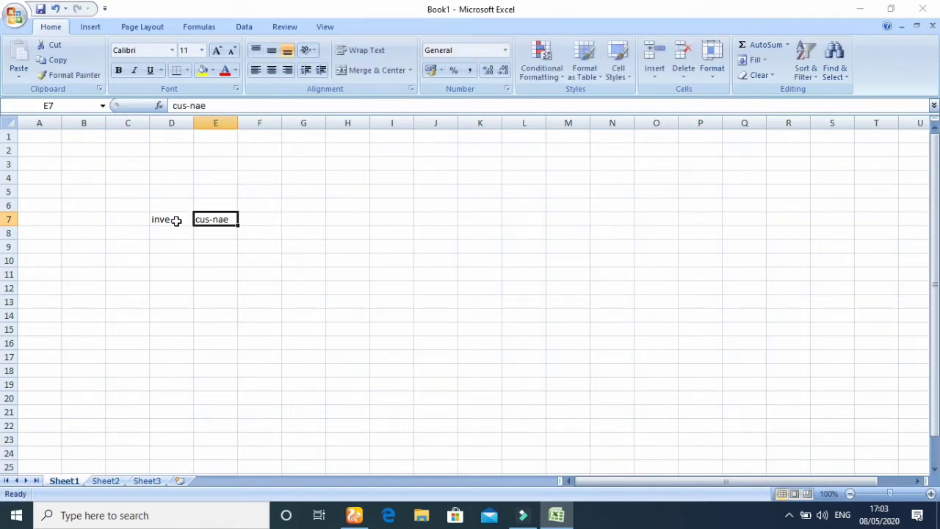
left_click(232, 219)
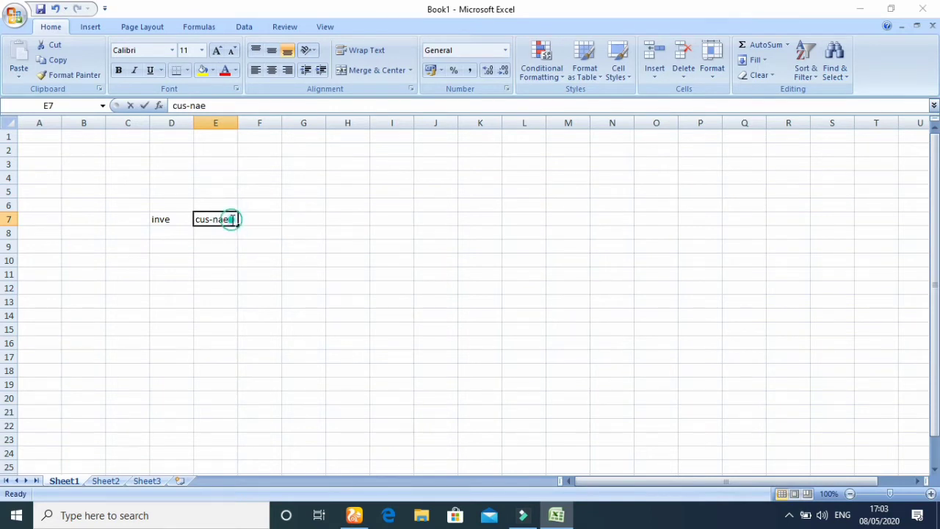
double_click(232, 219)
key("BackSpace")
type("m")
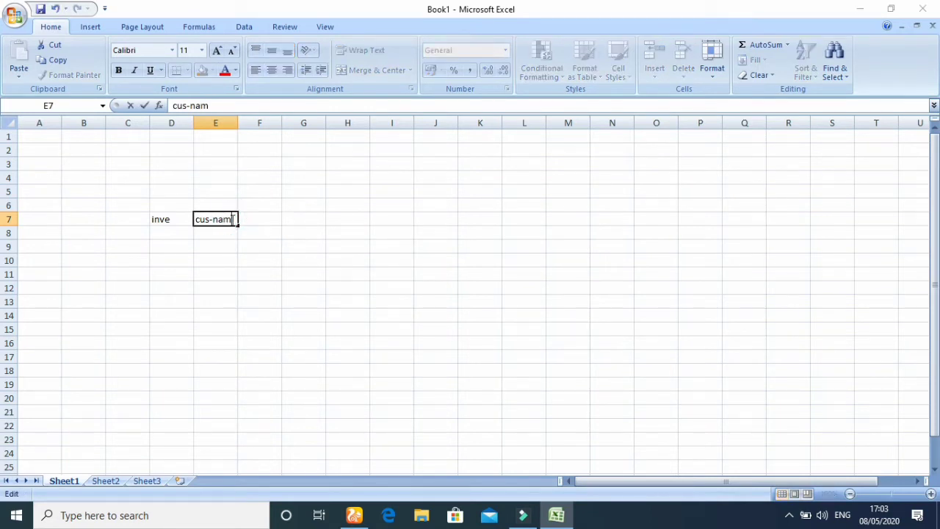
type("e")
key("Tab")
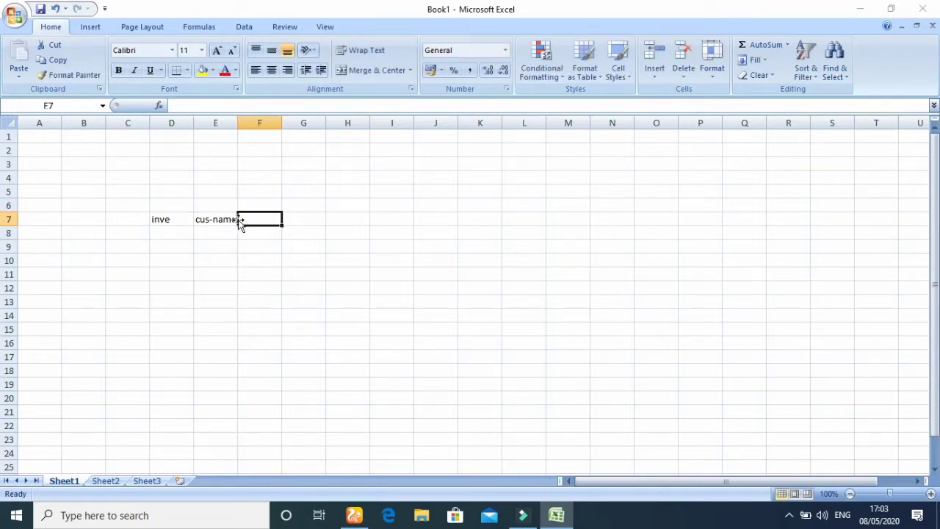
Continue the heading row with "item name", "price" and "qua" in cells F7 to H7
double_click(241, 220)
type("ite")
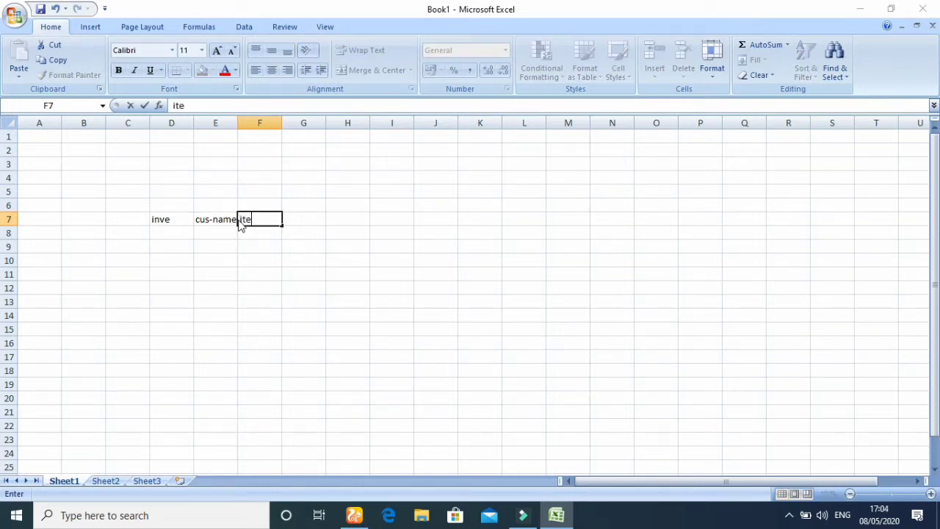
type("m name")
key("Tab")
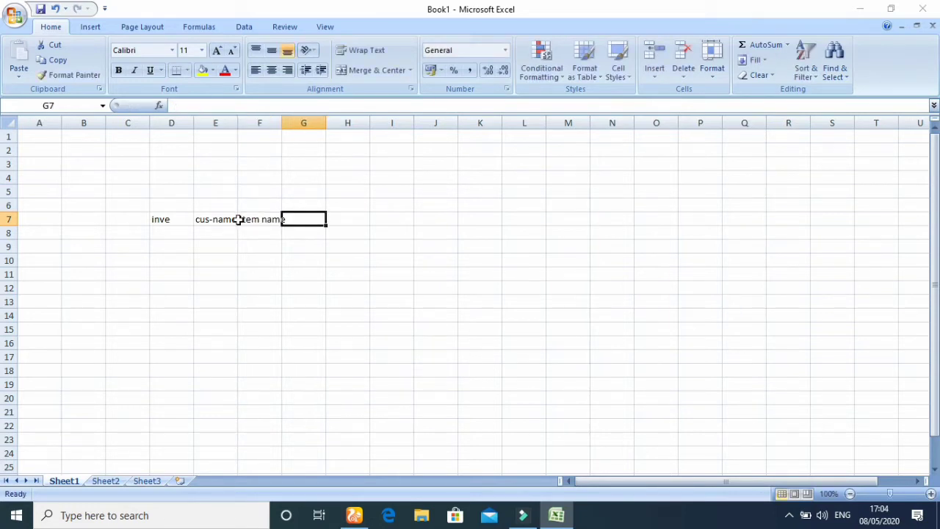
type("p")
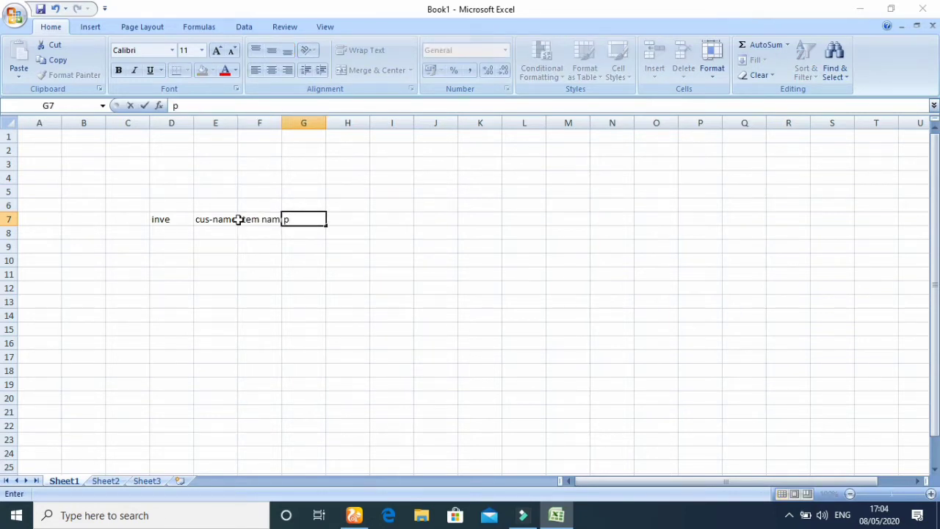
type("rice")
key("Tab")
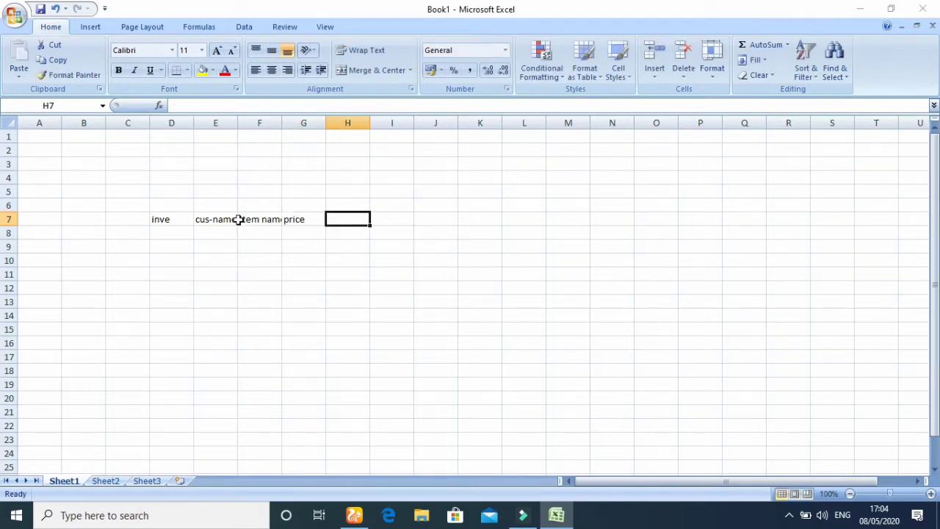
type("qua")
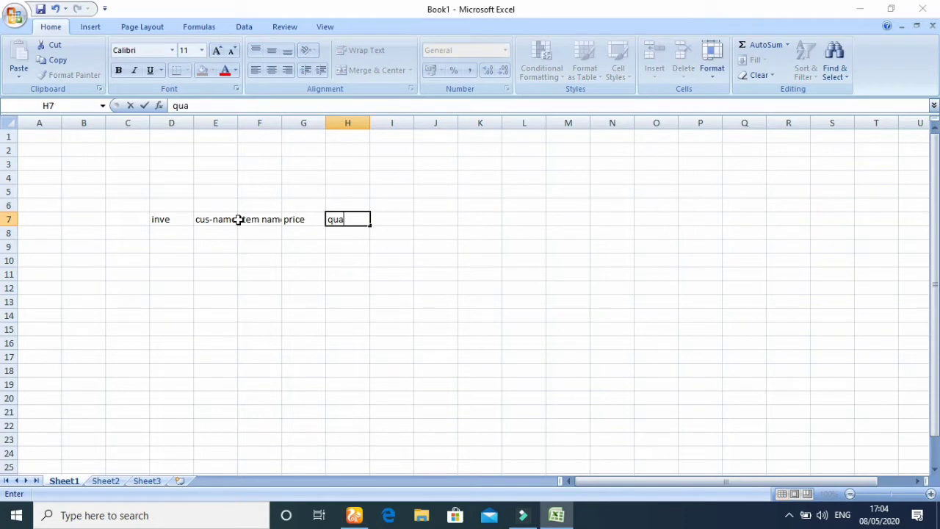
key("Tab")
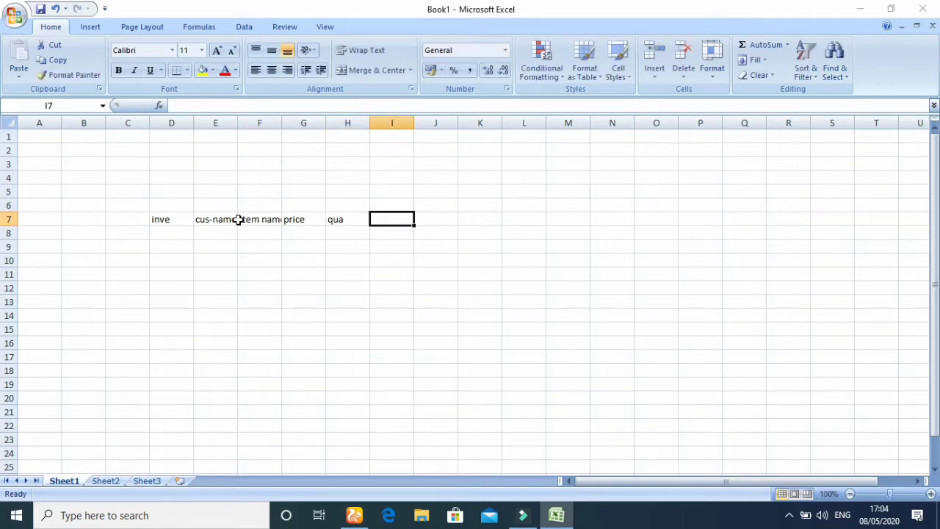
Add the bill headings "total bill", "dis bill" and "finial bill" in cells I7 to K7
type("to")
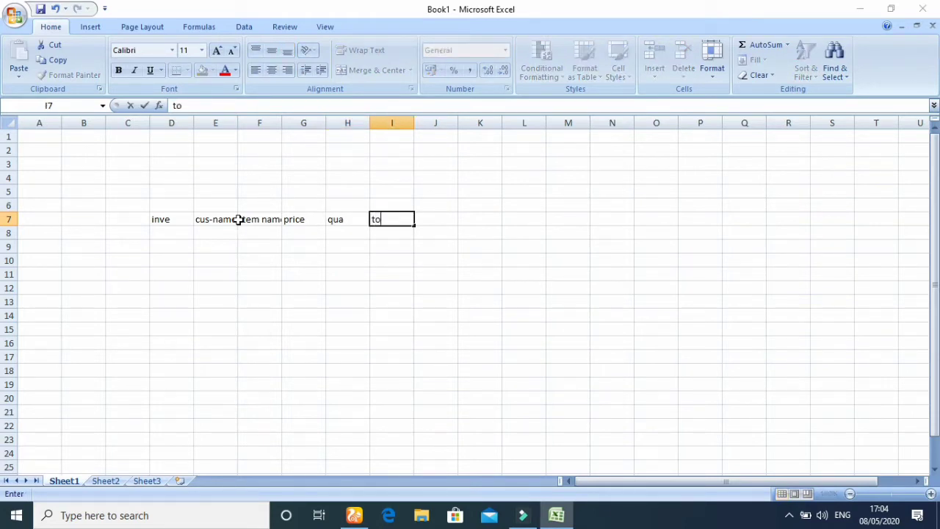
type("tal bill")
key("Tab")
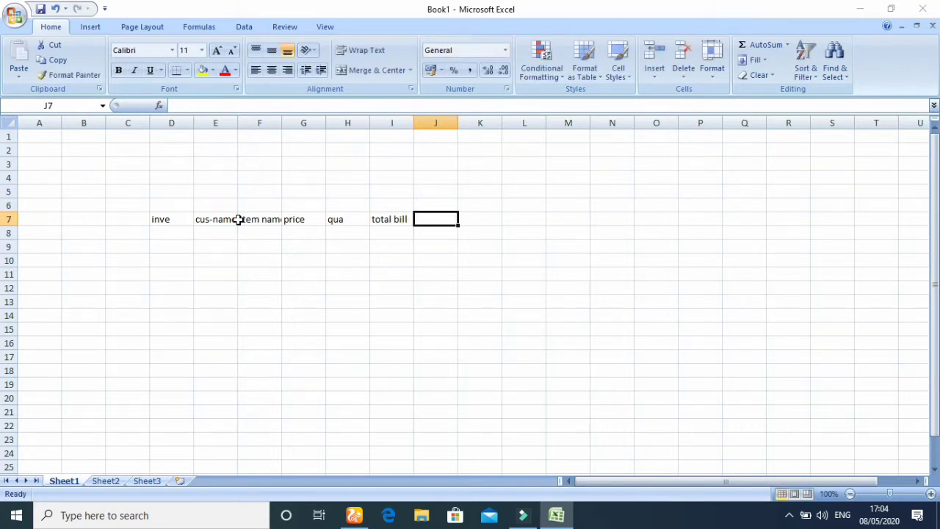
type("di")
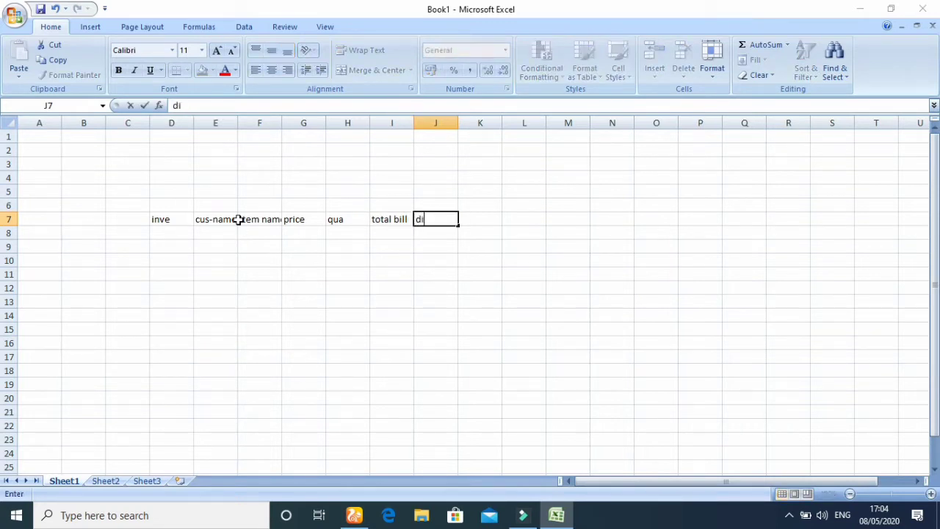
type("s bill")
key("Tab")
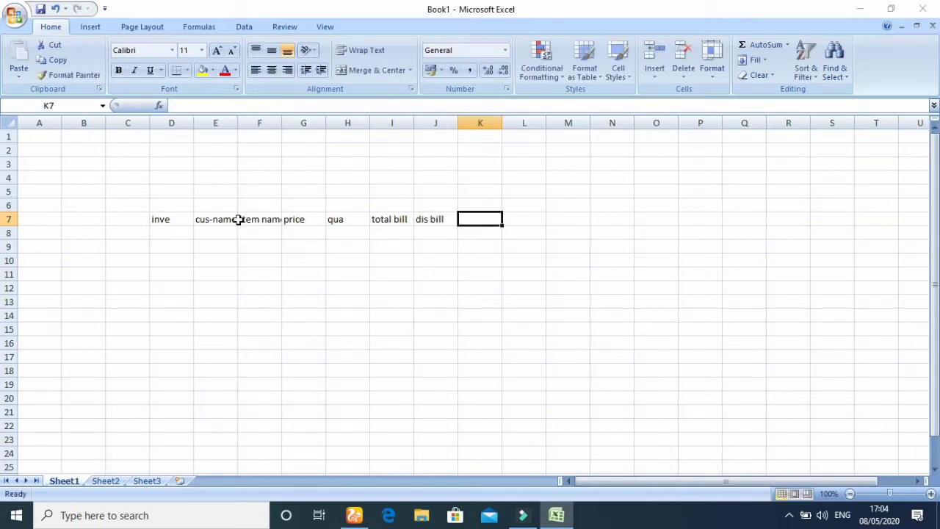
type("fini")
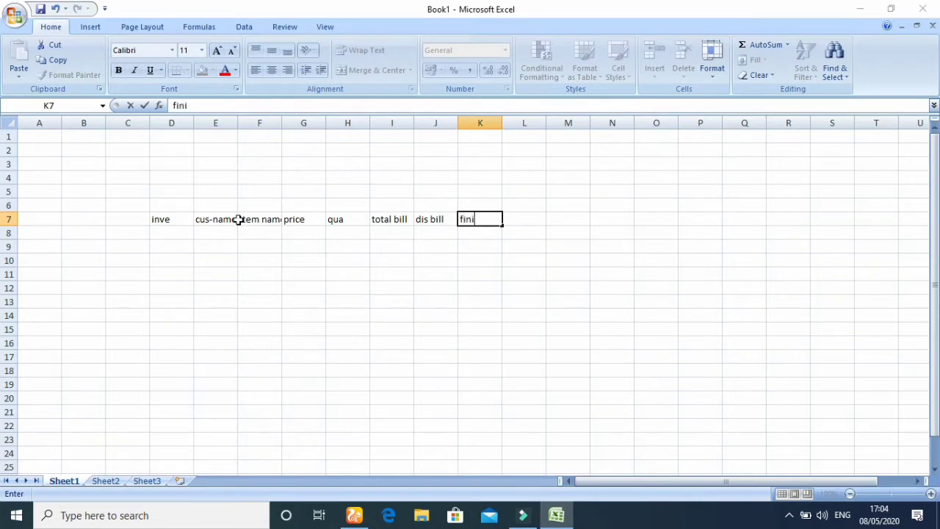
type("al bill")
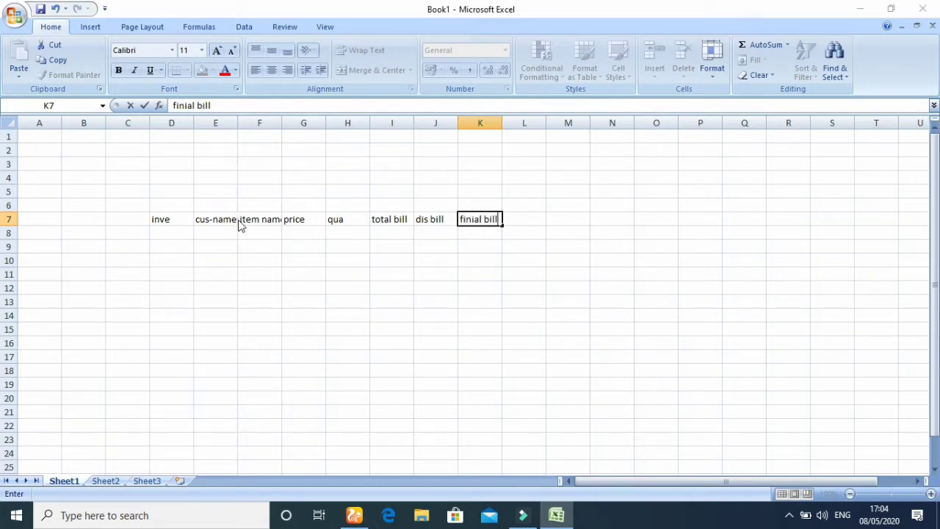
key("Tab")
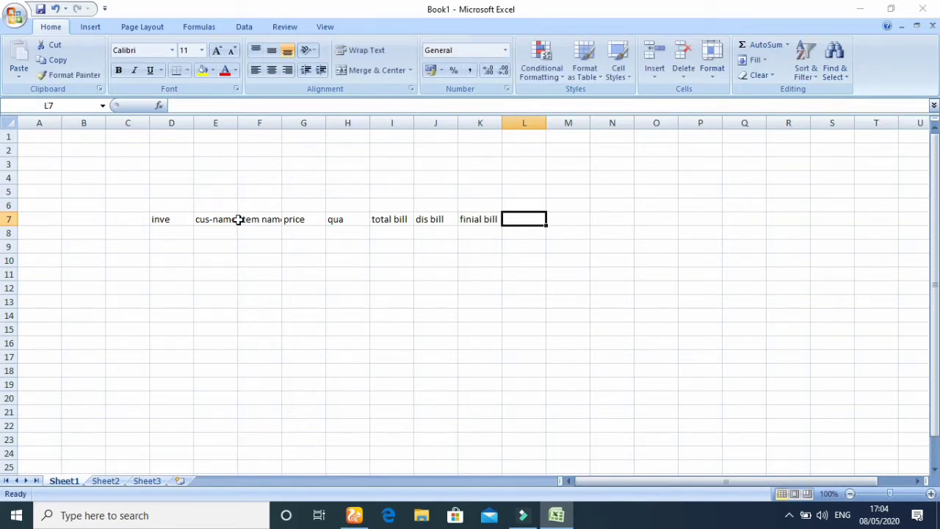
Complete the heading row with "customer paid", "balance" and "message" in cells L7 to N7
type("cu")
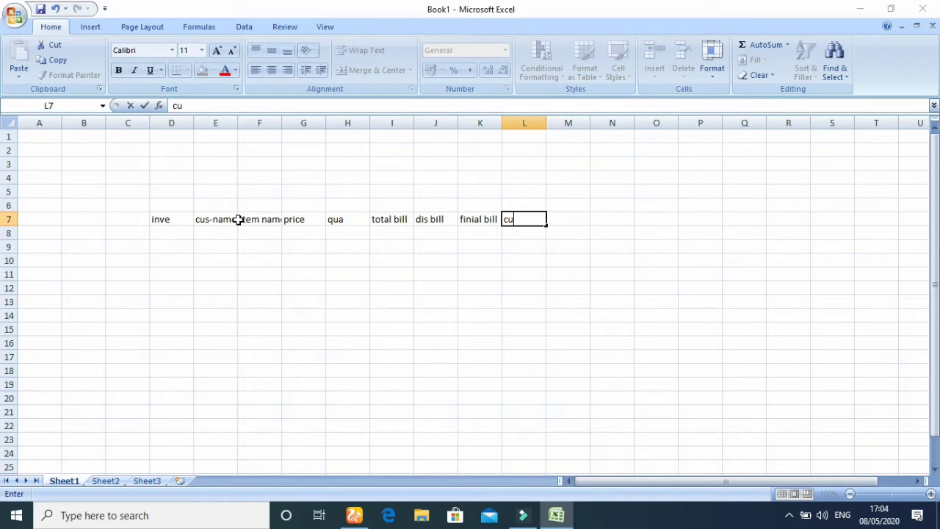
type("stomer paid")
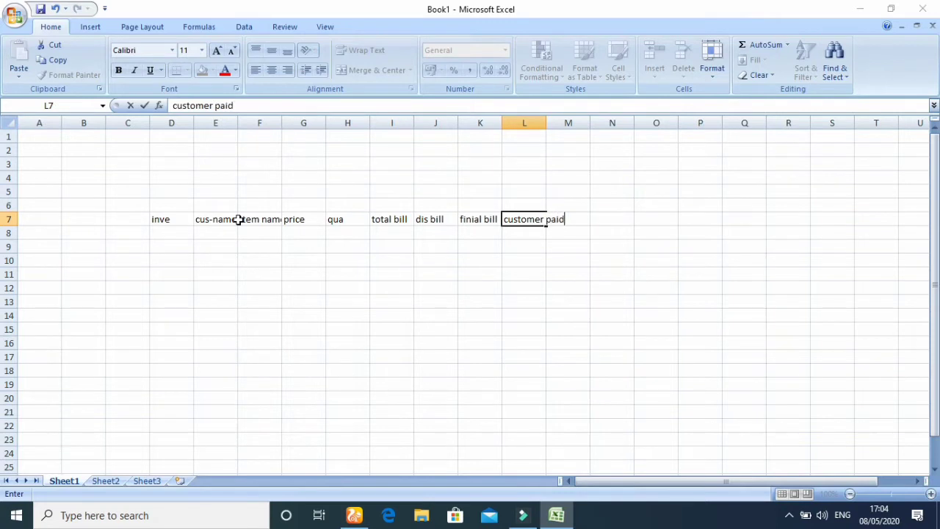
key("Tab")
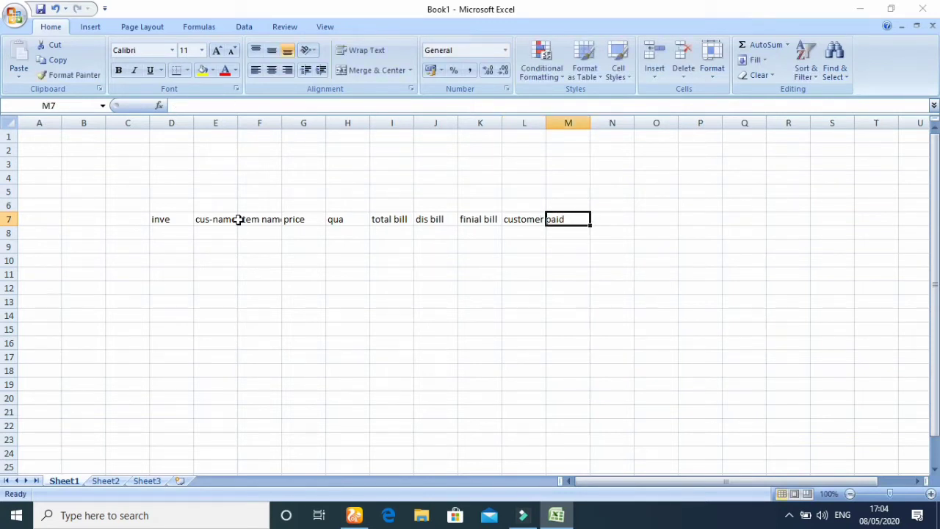
type("bala")
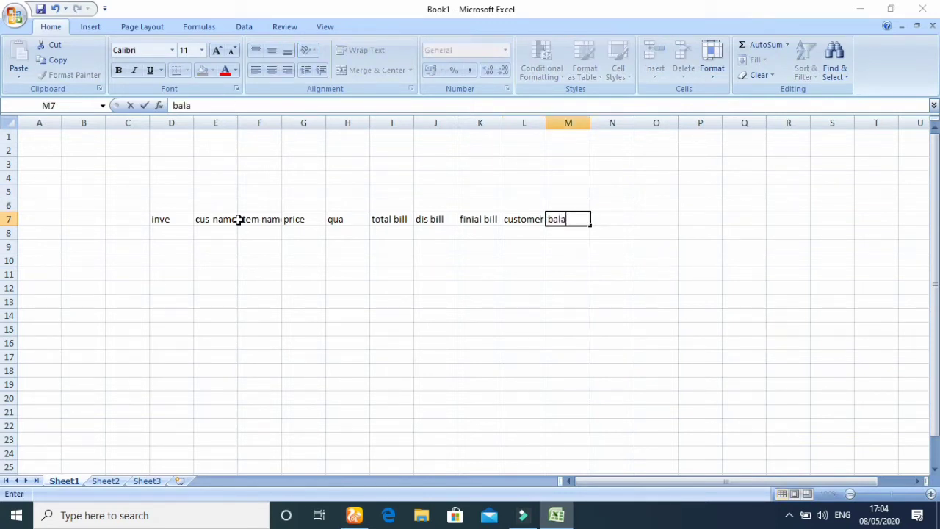
type("nce")
key("Tab")
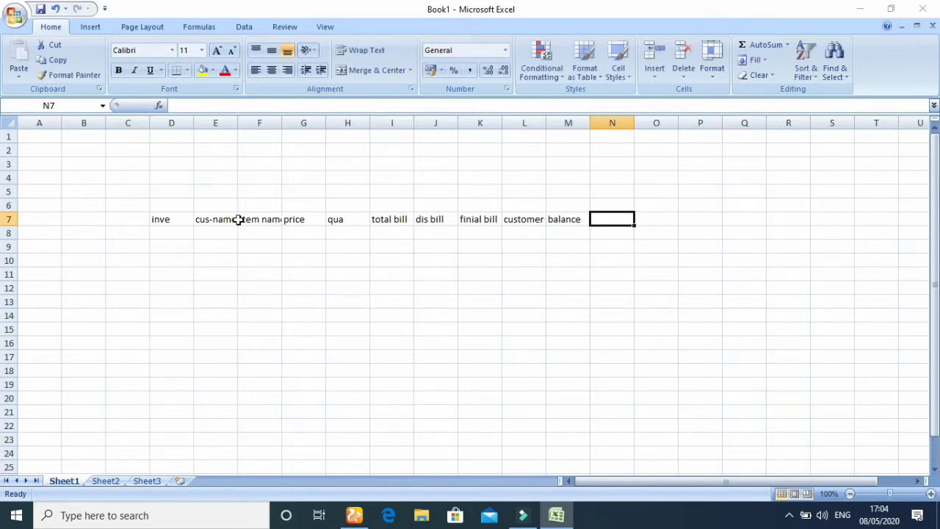
type("messa")
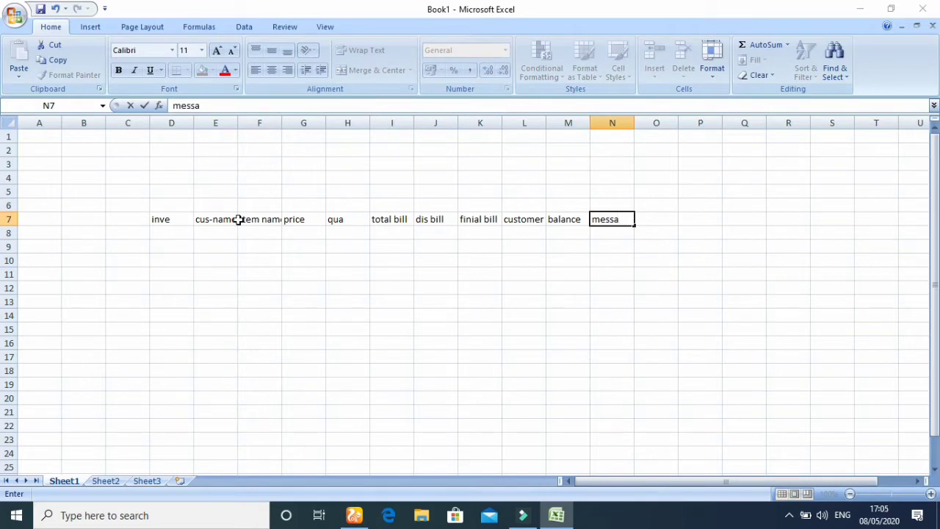
type("ge")
AutoFit columns F and L to the widths of the "item name" and "customer paid" headings
left_click(268, 219)
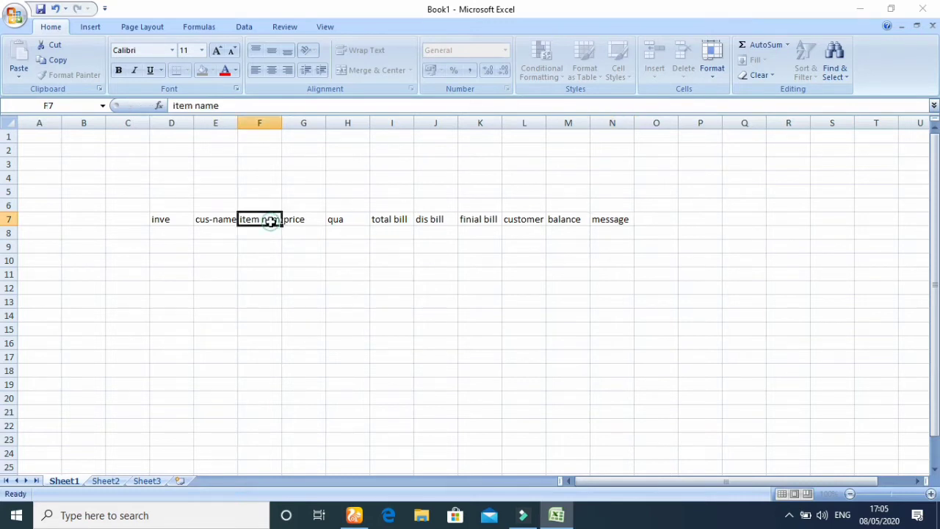
double_click(282, 129)
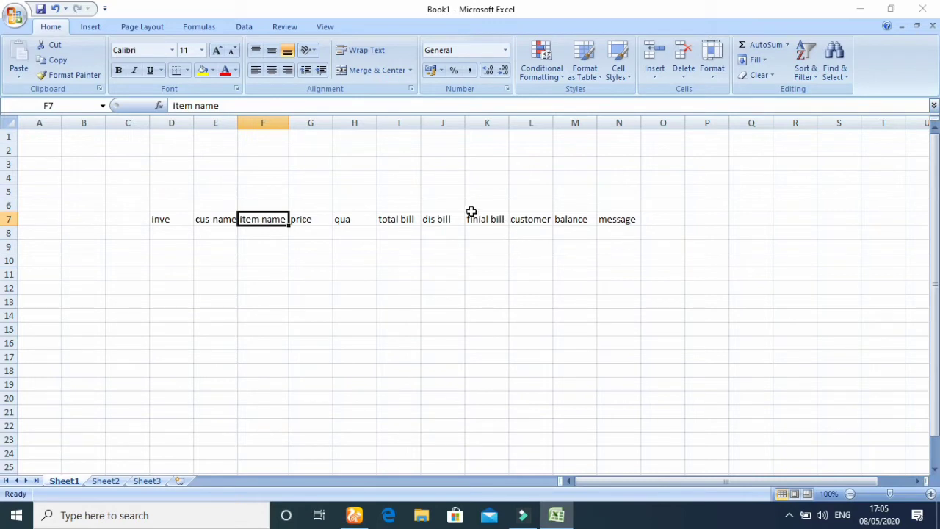
left_click(536, 218)
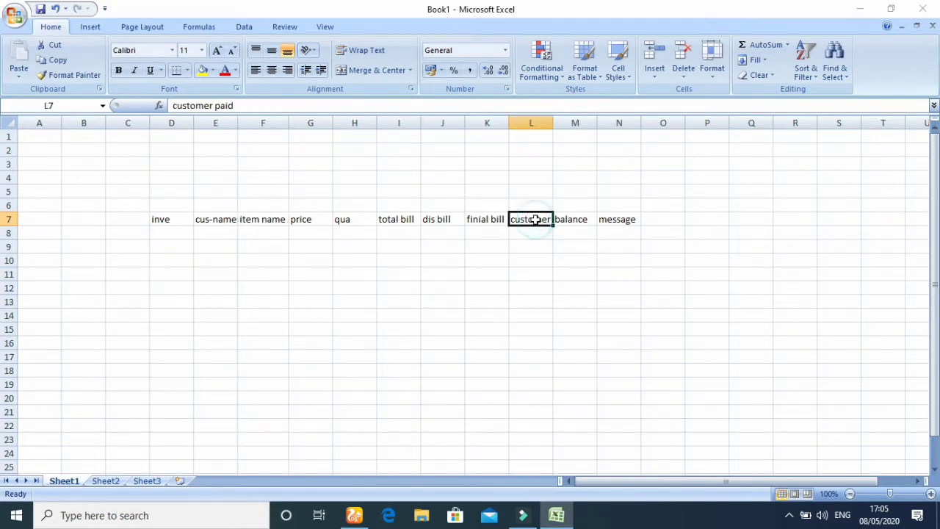
double_click(554, 123)
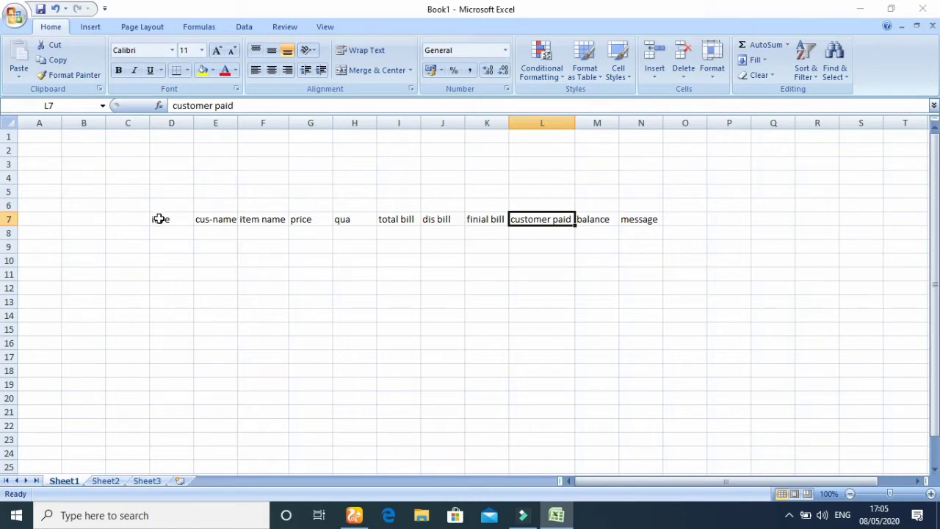
Merge cells D1 to N6 above the heading row into one cell without centring
left_click(170, 189)
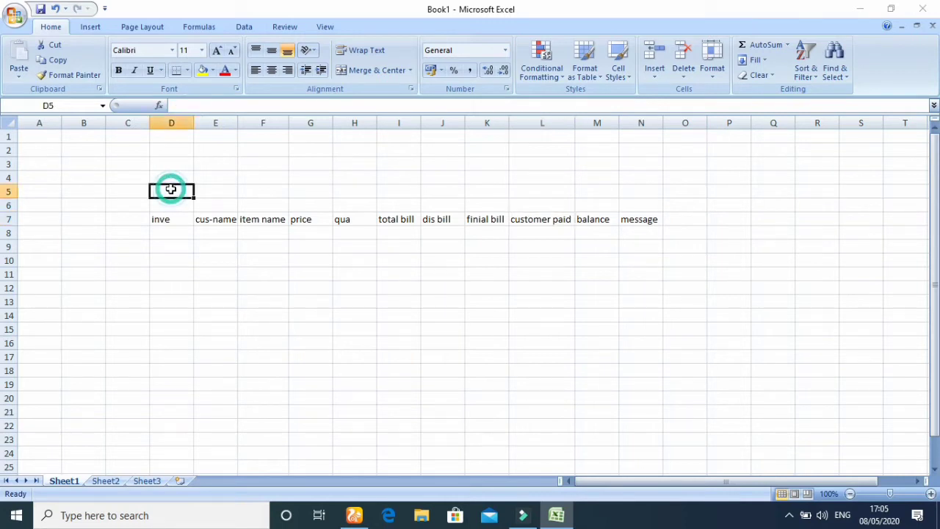
left_click(157, 134)
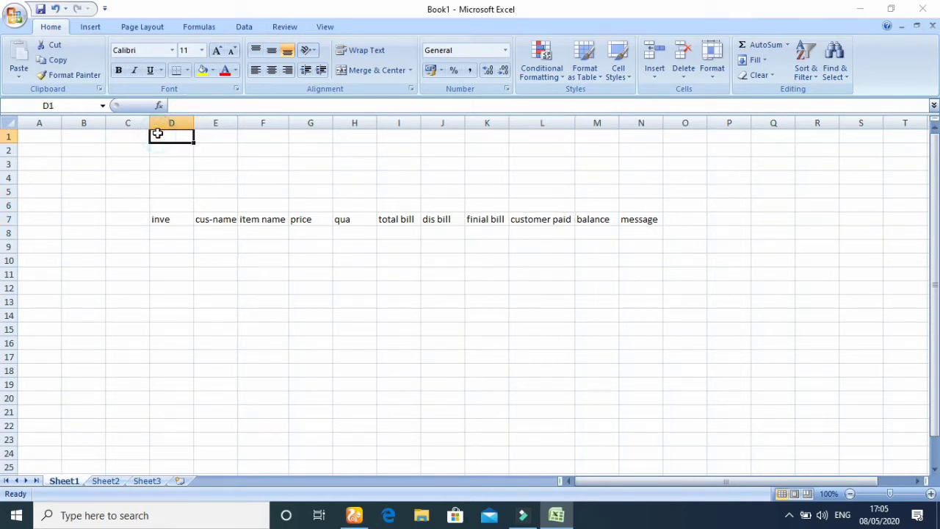
left_click_drag(157, 134, 645, 204)
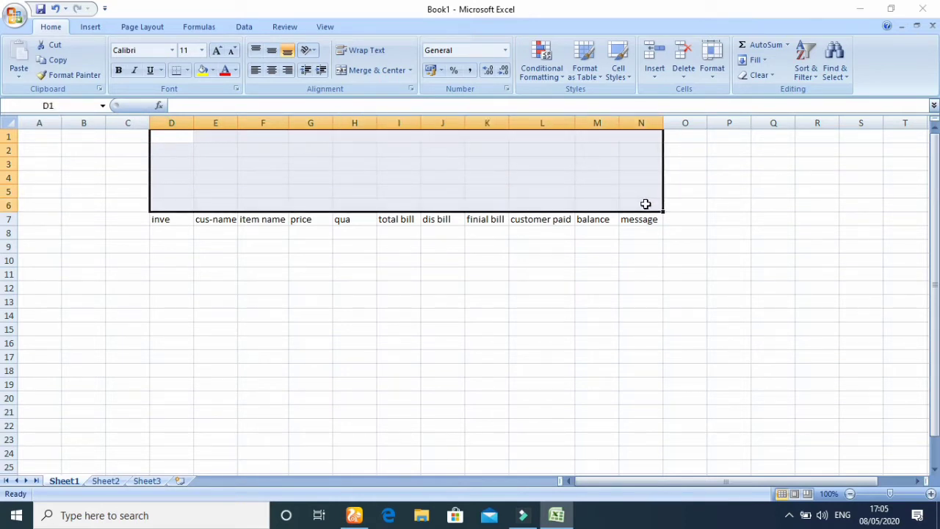
left_click(410, 70)
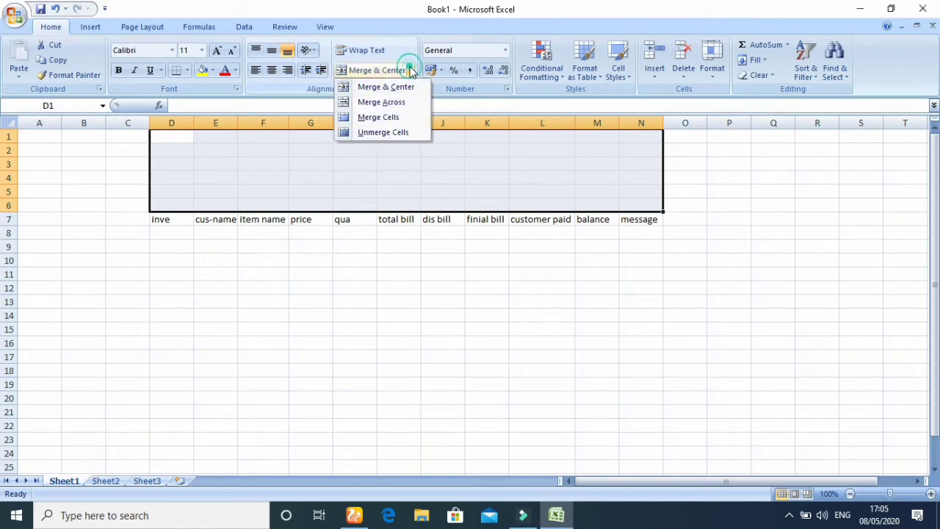
left_click(391, 117)
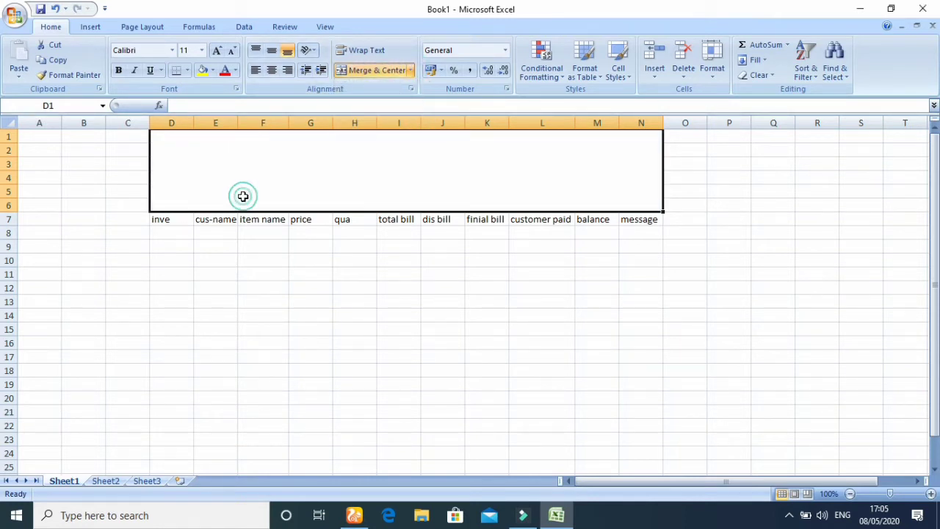
Enter the title "invoice sheet" in the merged cell above the headings
double_click(211, 196)
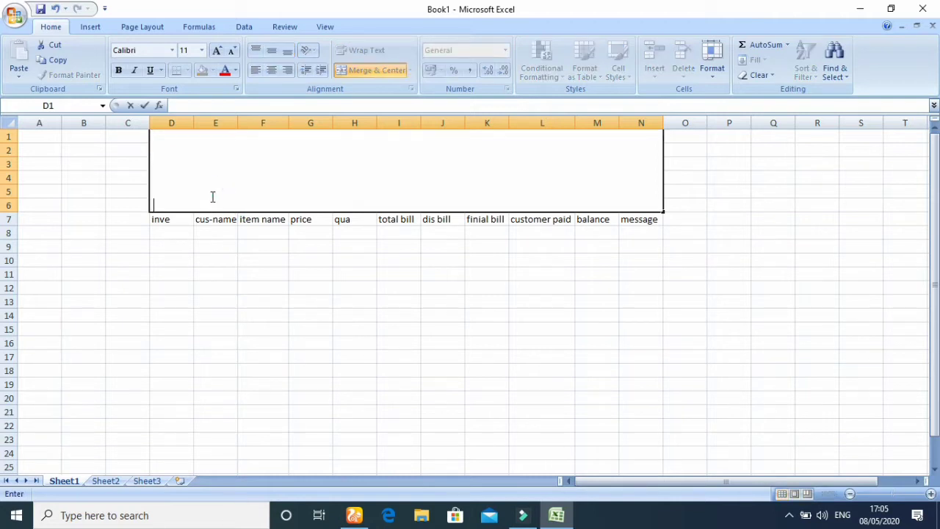
type("invoice shee")
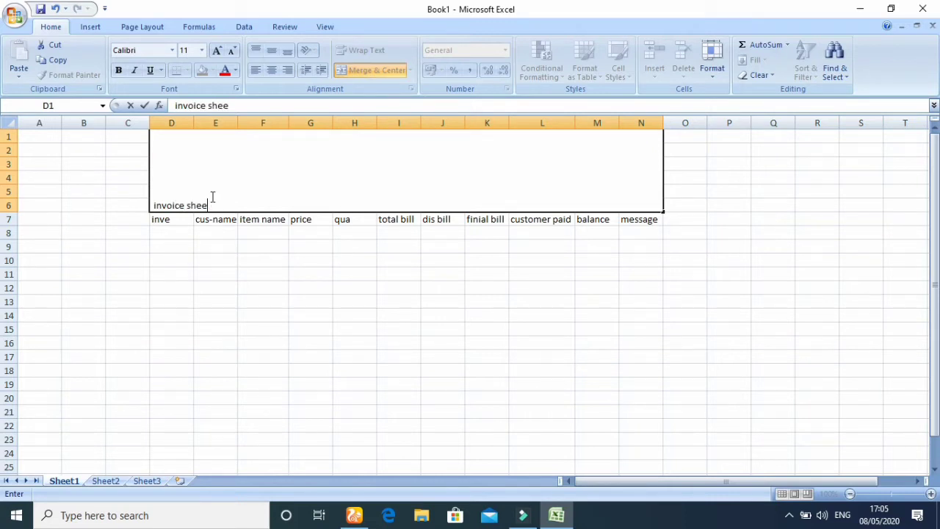
type("t")
Make the "invoice sheet" title text bold and enlarge its font size to 72
left_click(176, 192)
left_click_drag(222, 203, 153, 196)
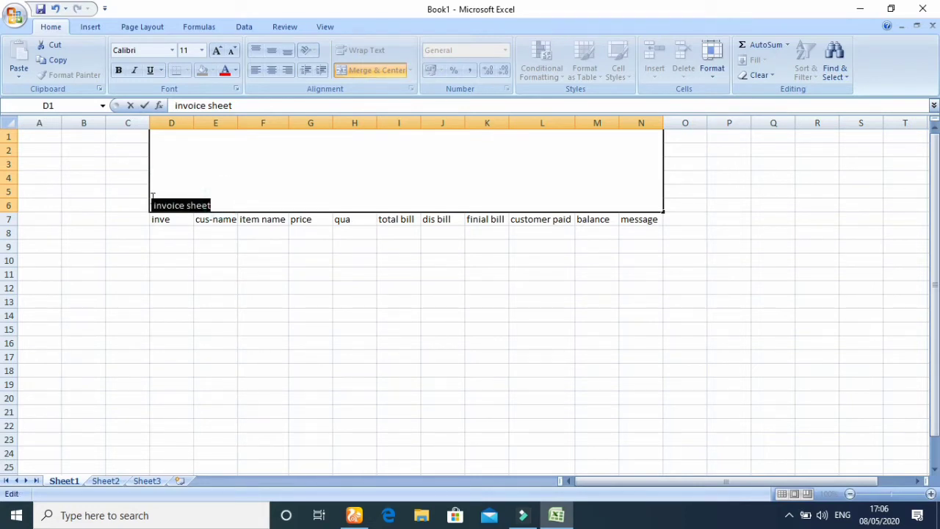
left_click(117, 69)
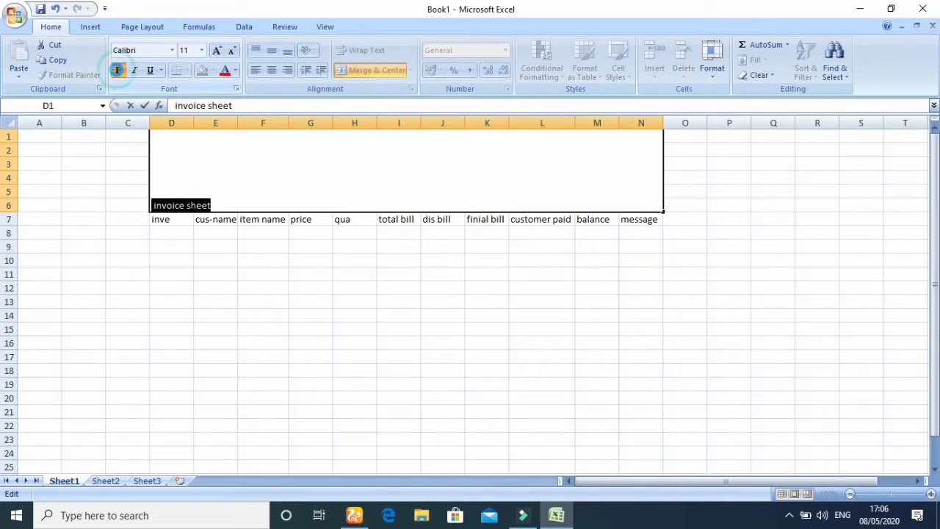
left_click(117, 72)
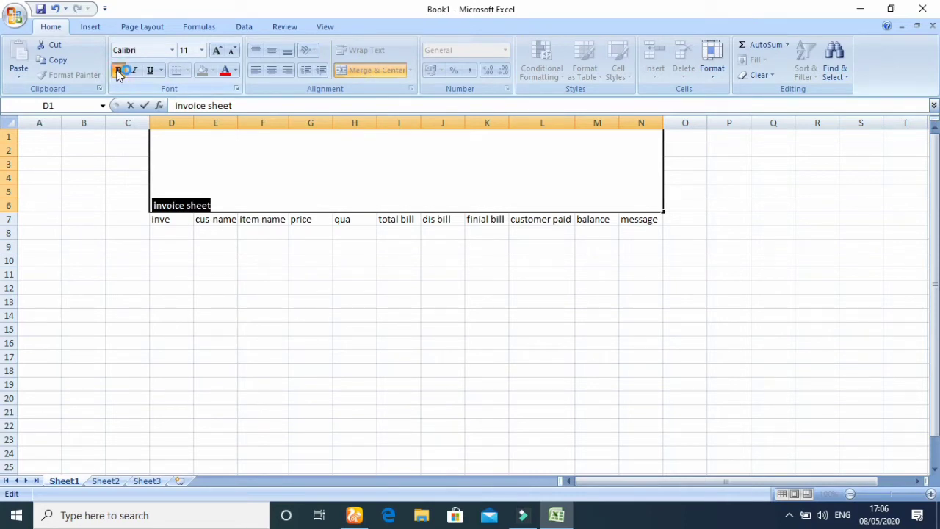
left_click(218, 50)
left_click(219, 50)
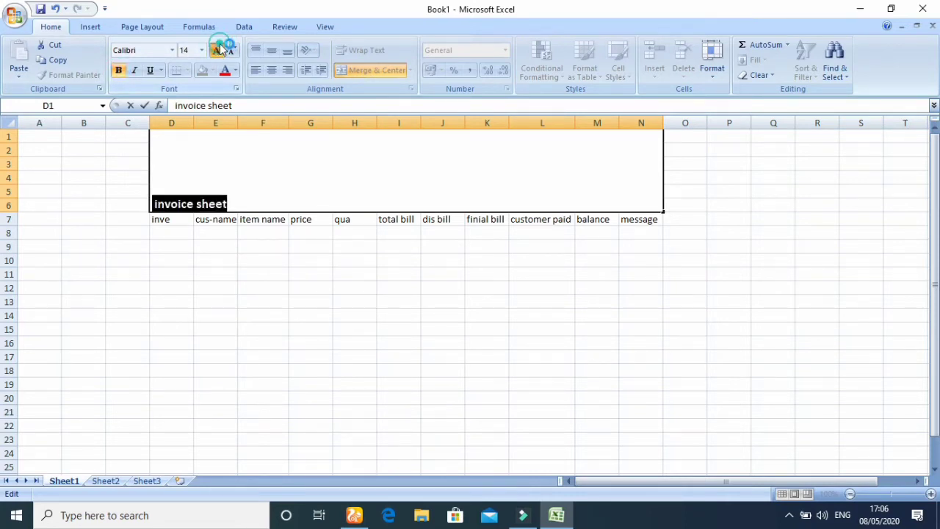
left_click(219, 49)
left_click(219, 49)
left_click(220, 49)
left_click(220, 49)
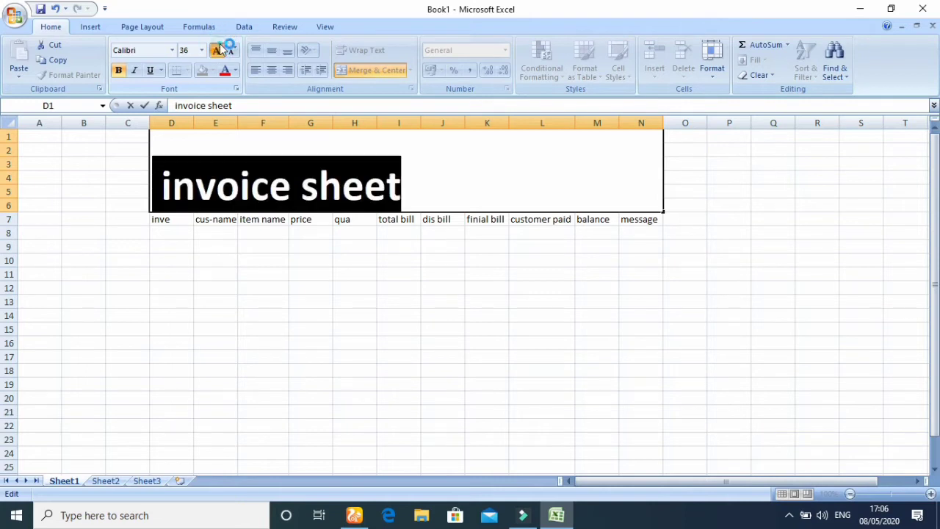
left_click(220, 50)
left_click(220, 50)
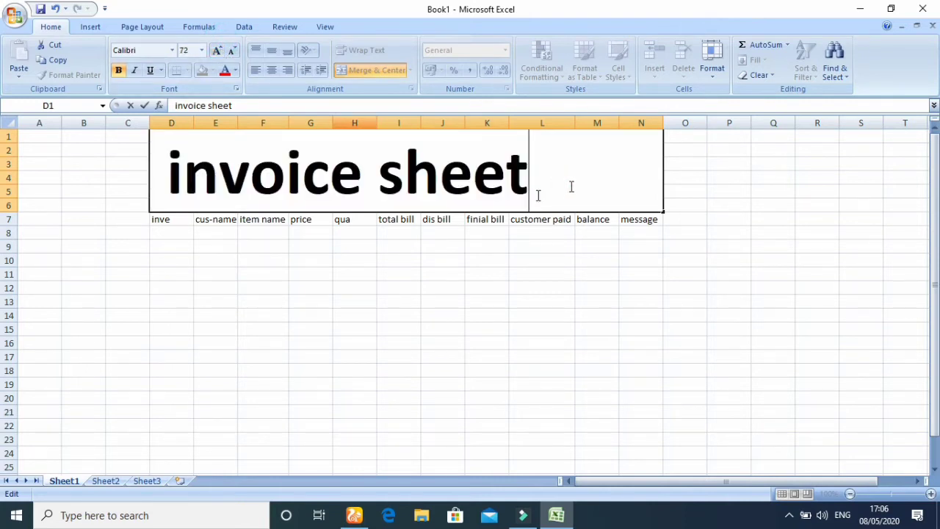
Make the headings in cells D7 to N7 bold
left_click(165, 219)
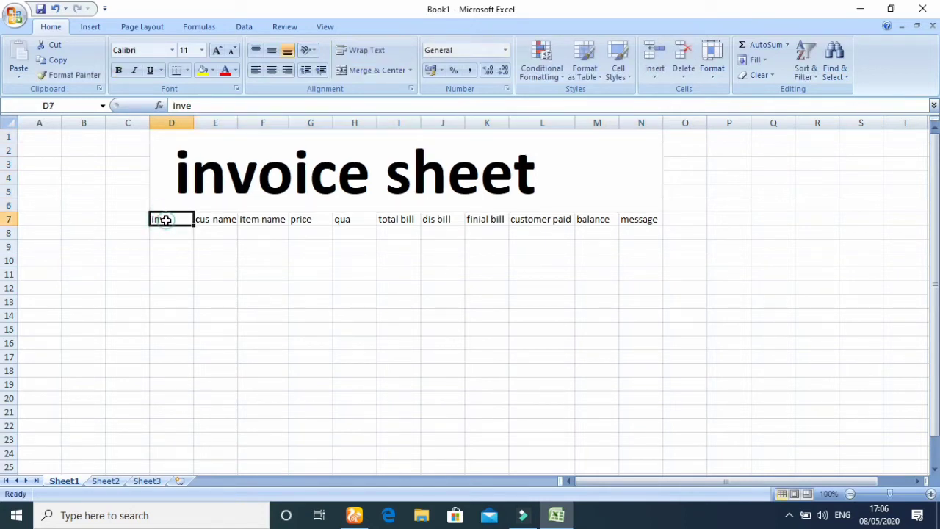
left_click_drag(165, 219, 640, 217)
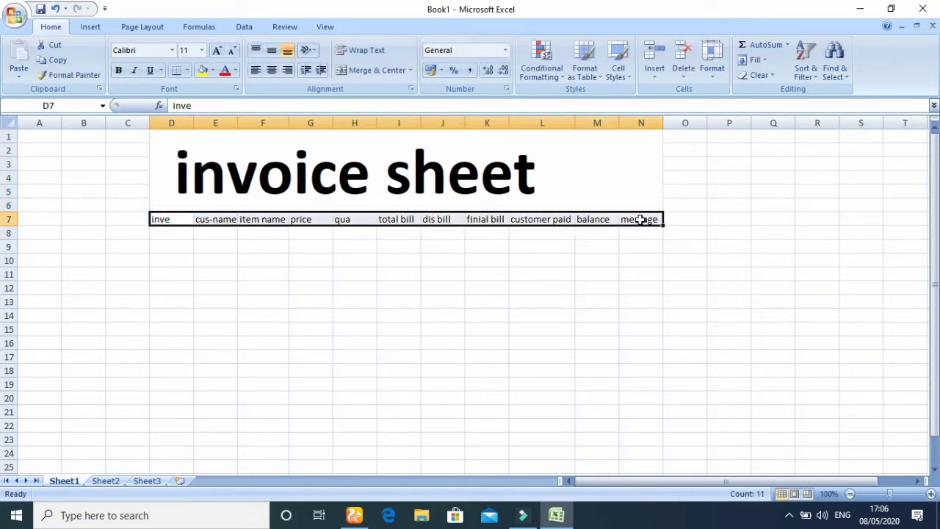
left_click(118, 70)
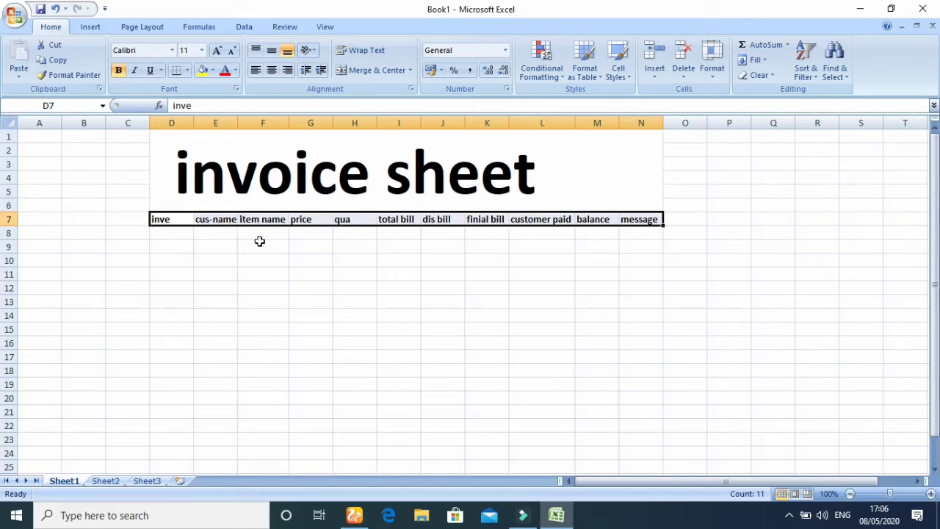
Insert an empty column before the price column and delete it again
left_click(314, 220)
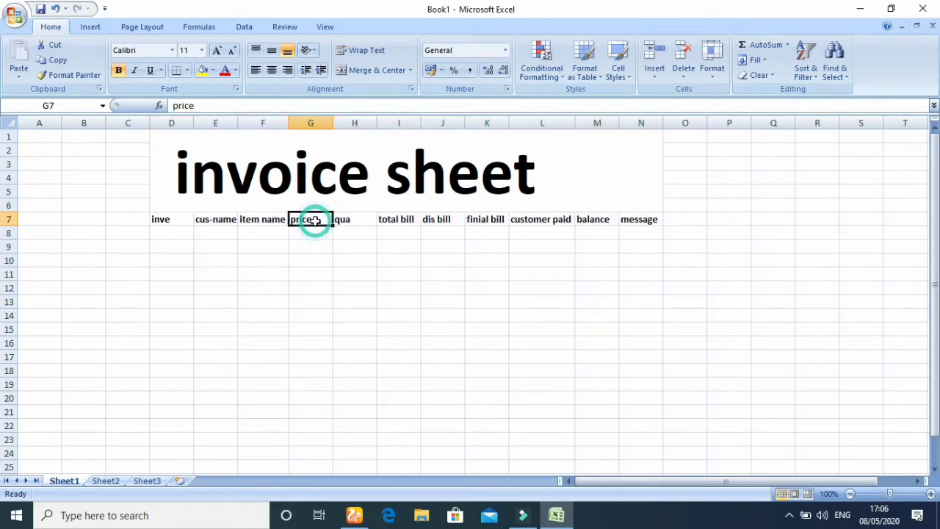
left_click(332, 123)
right_click(332, 123)
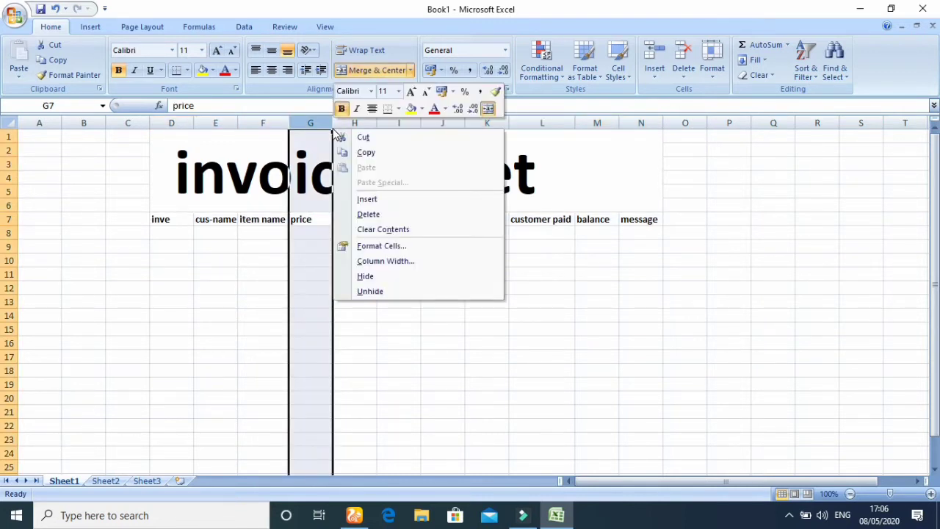
left_click(367, 200)
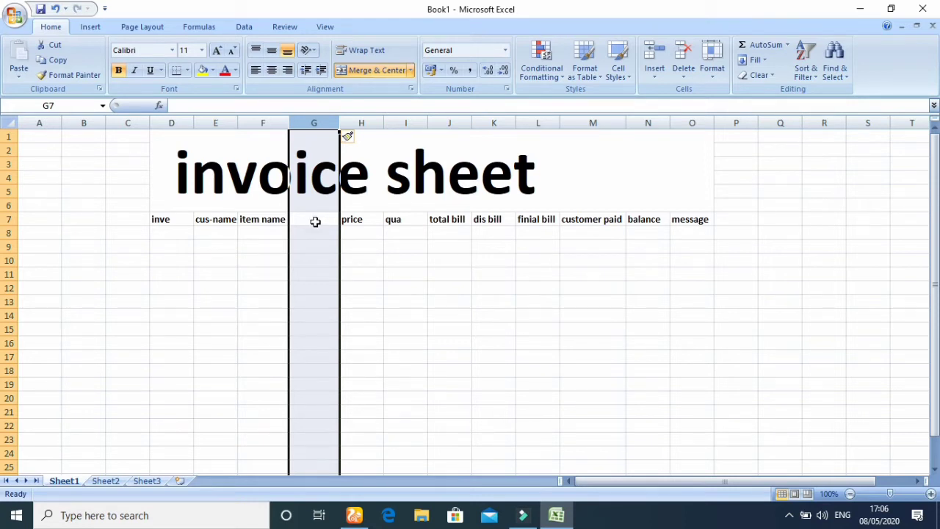
right_click(315, 222)
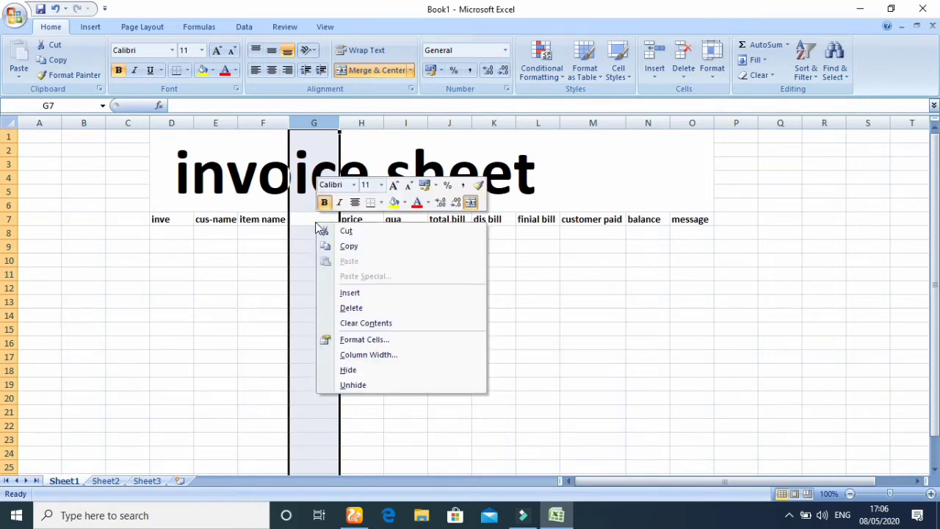
left_click(348, 310)
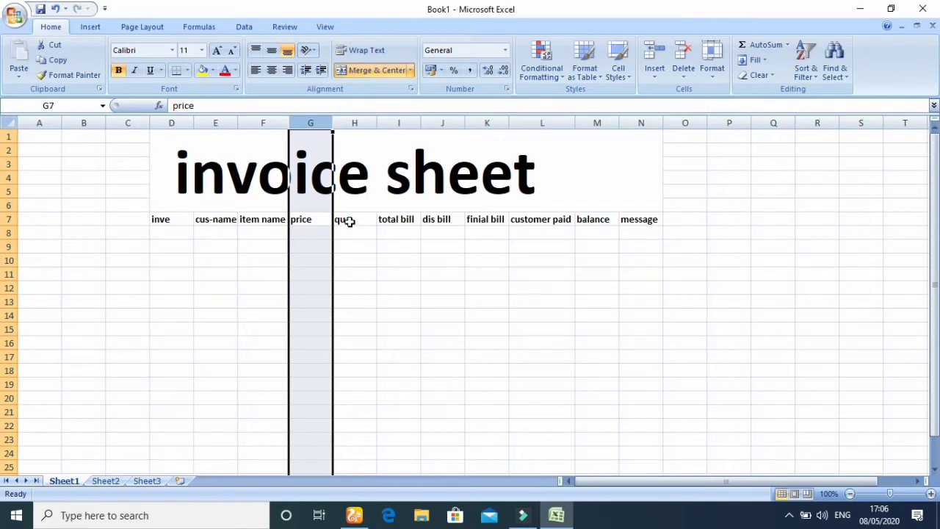
left_click_drag(349, 221, 355, 175)
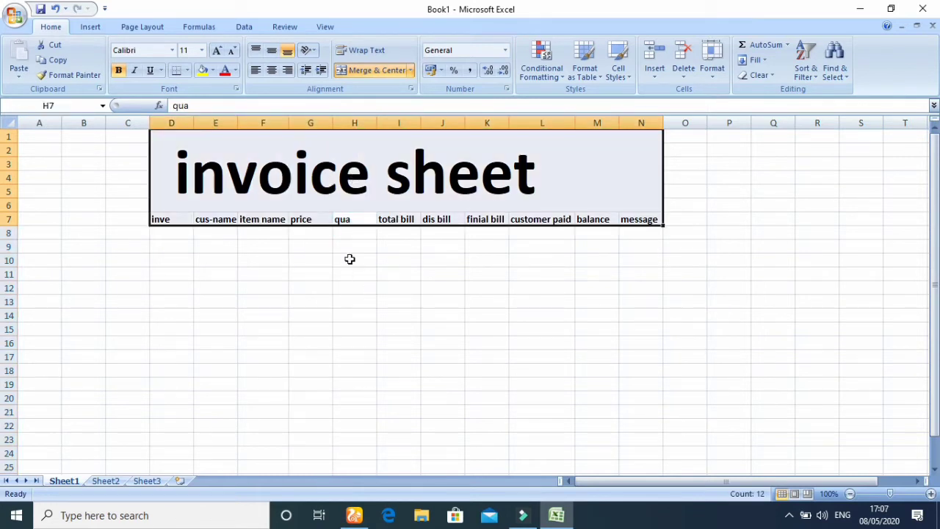
left_click(348, 237)
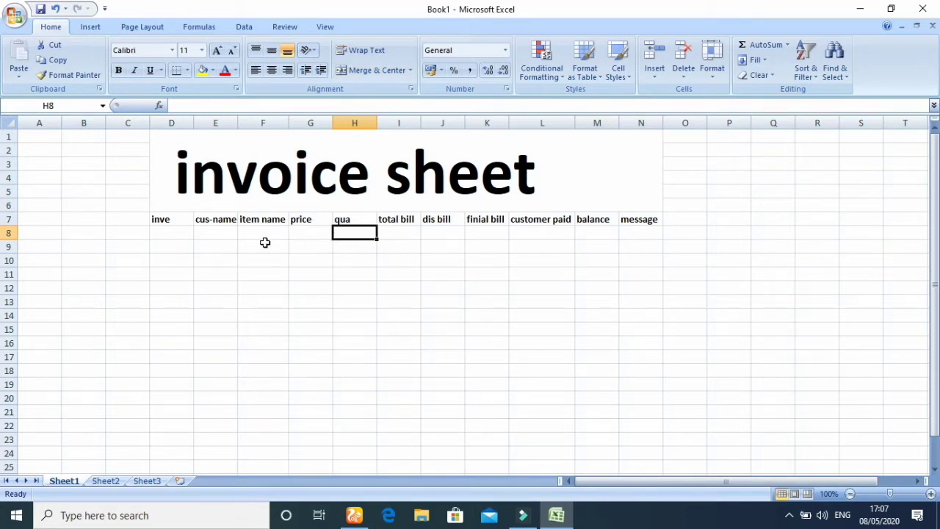
Enter the invoice numbers 1 and 2 in cells D8 and D9
left_click(171, 234)
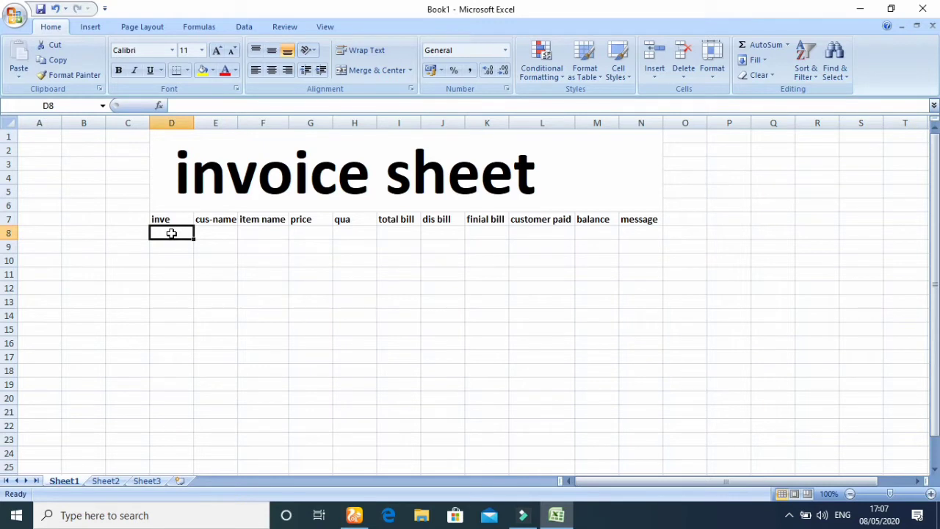
type("1")
key("Return")
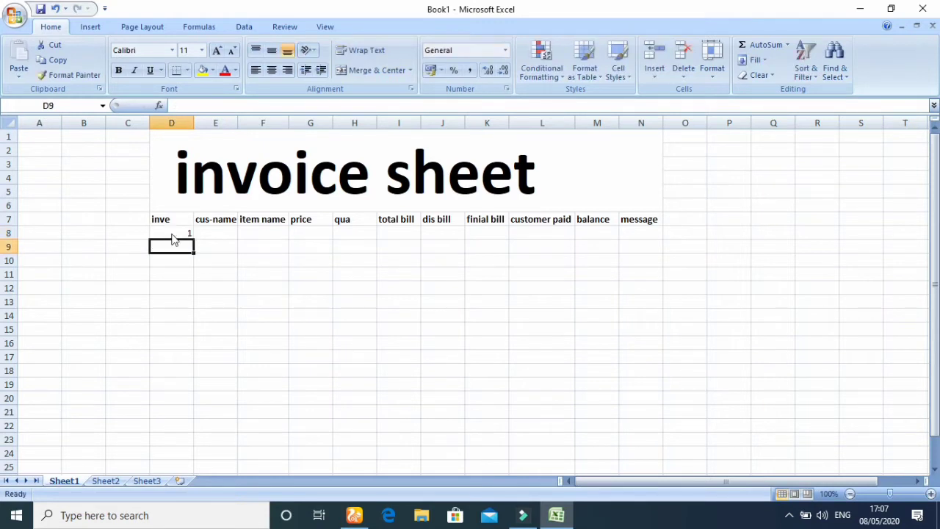
type("2")
key("Return")
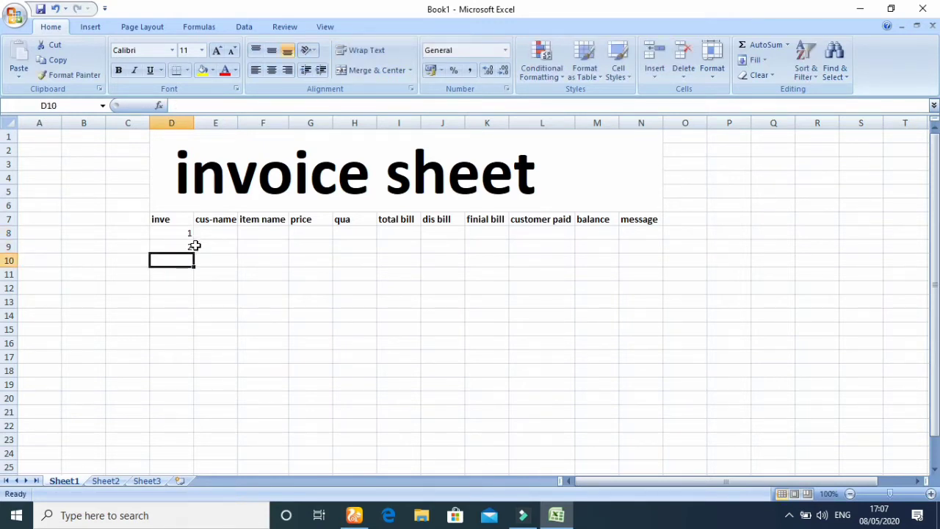
left_click(190, 247)
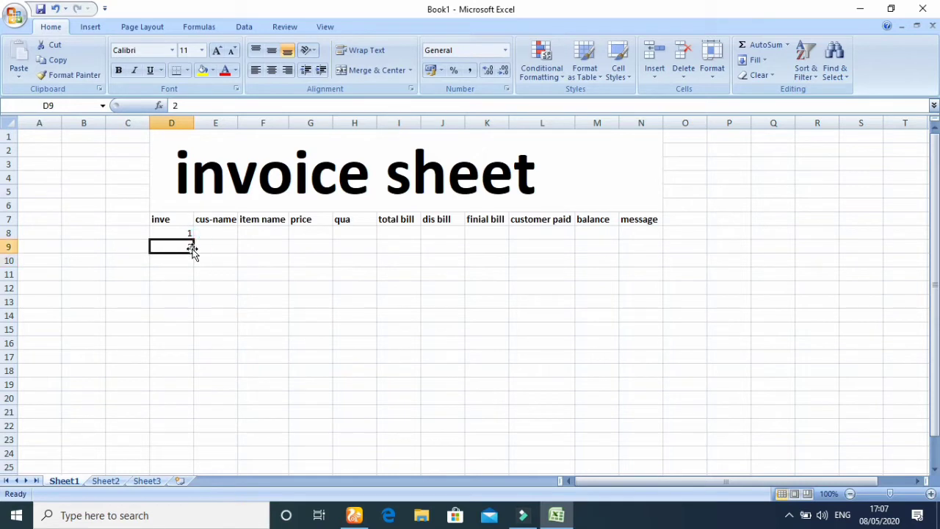
mouse_move(193, 249)
left_mouse_down()
mouse_move(184, 426)
mouse_move(182, 177)
mouse_move(186, 238)
left_mouse_up()
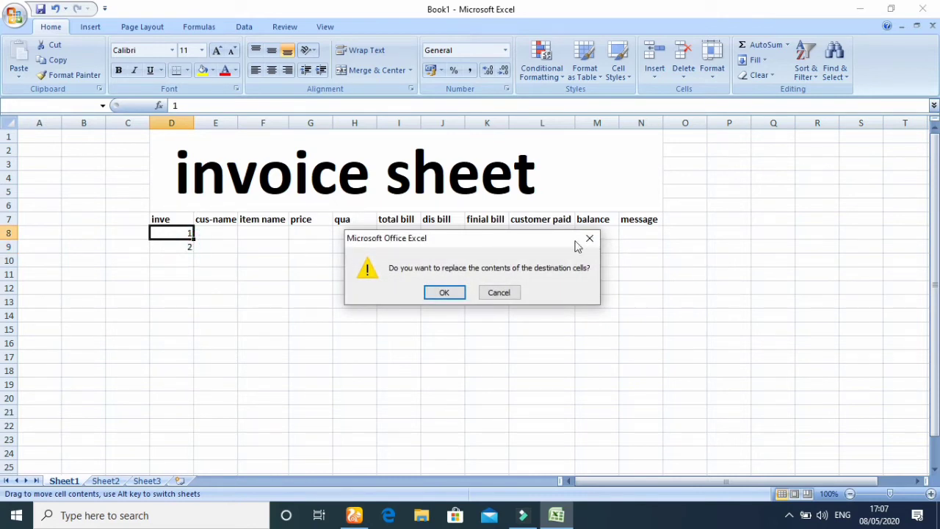
left_click(589, 240)
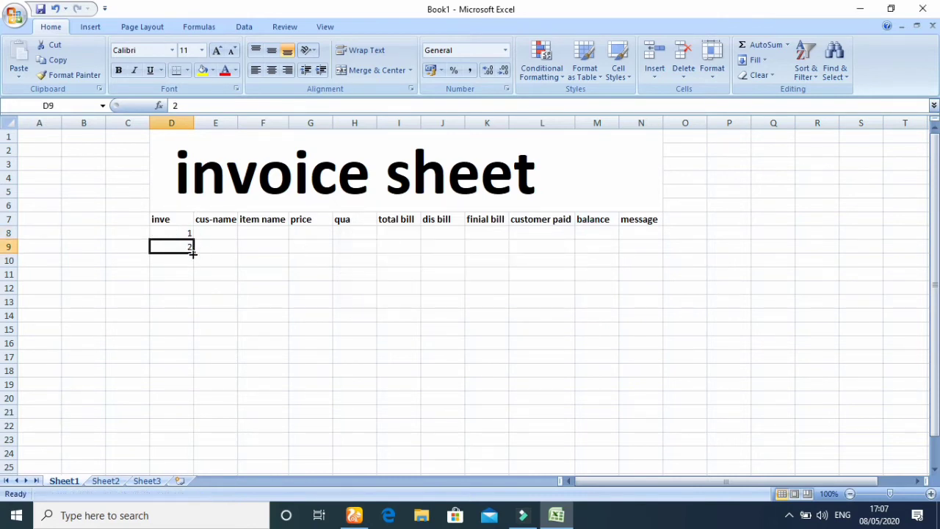
left_click_drag(189, 247, 181, 443)
left_click(235, 329)
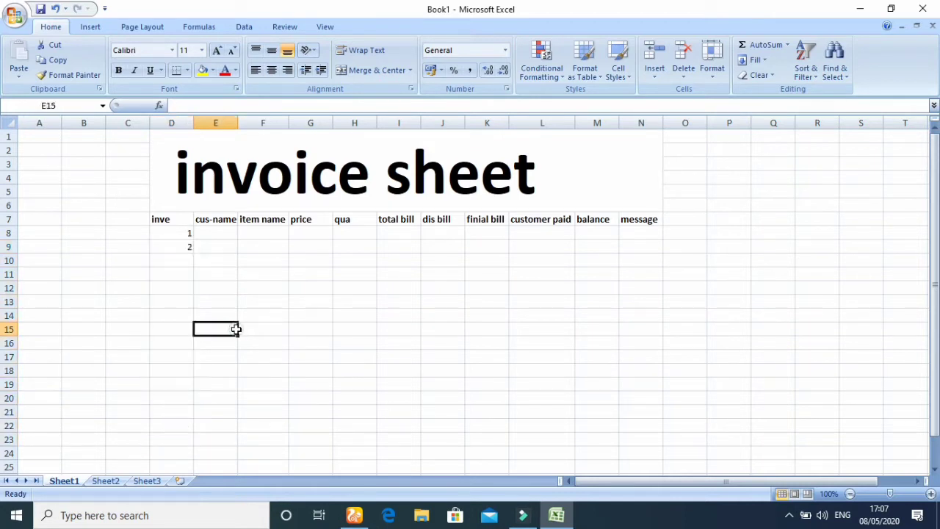
Fill the invoice number series from cell D9 down to D25, numbering the rows 2 to 18
left_click(183, 245)
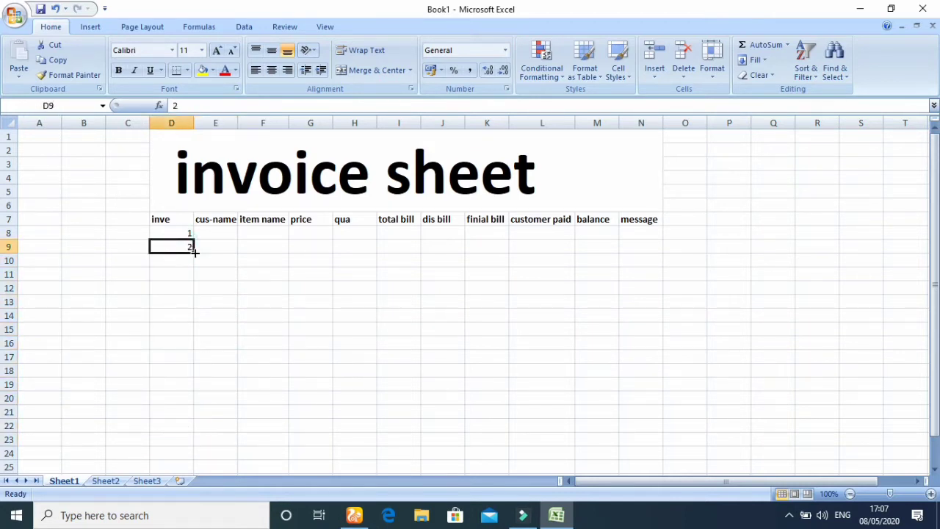
left_click_drag(191, 250, 174, 468)
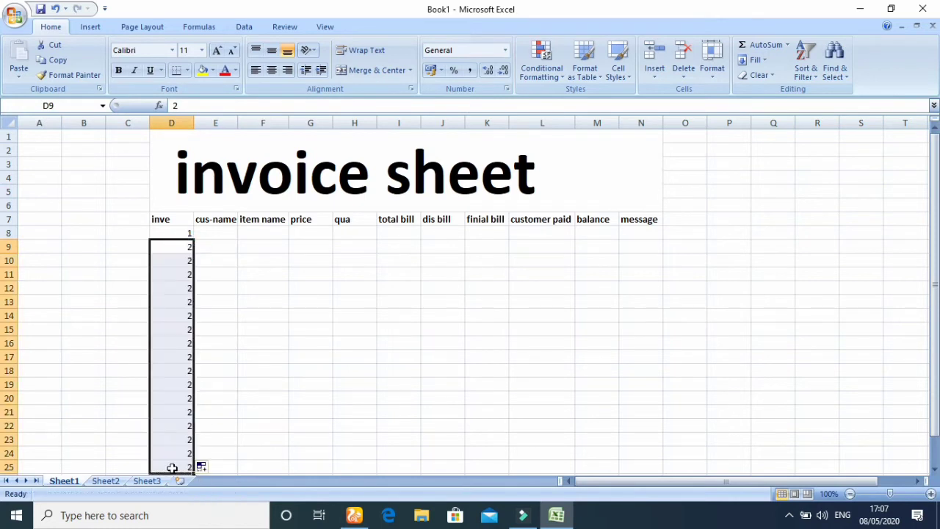
left_click(244, 246)
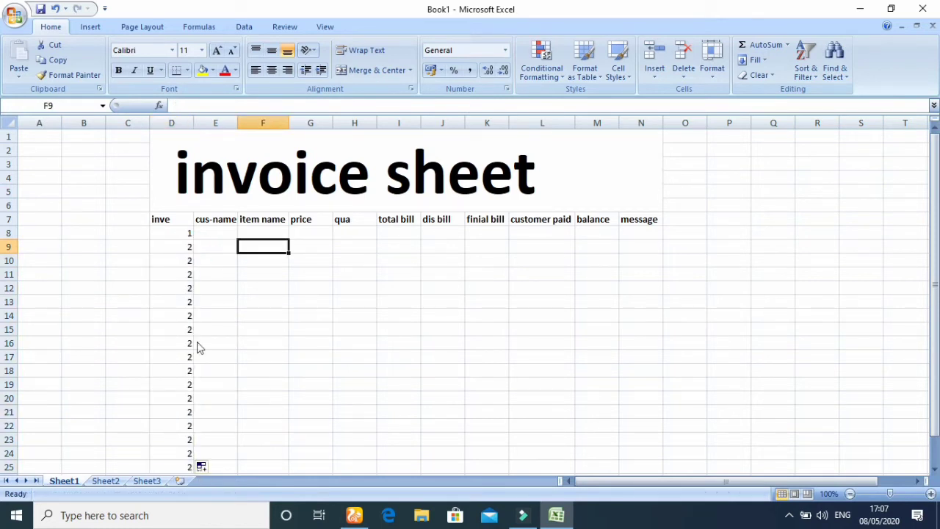
left_click(205, 468)
left_click(225, 417)
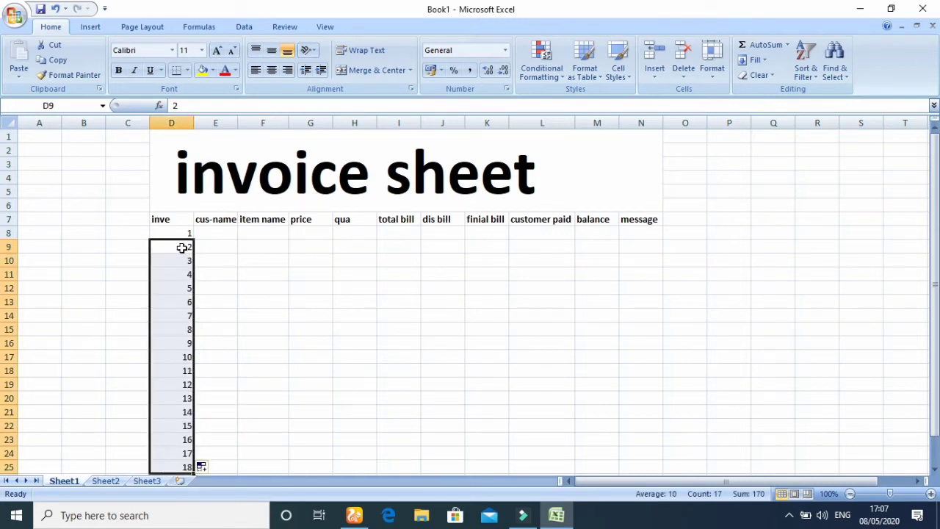
left_click(212, 233)
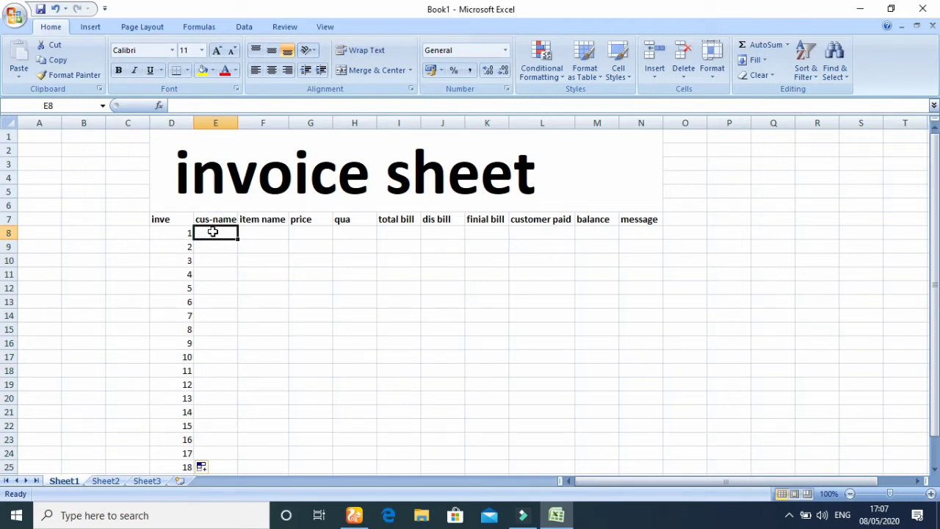
Enter the customer's first name in cell E8 and the item name "cell phone" in cell F8
type("iqra")
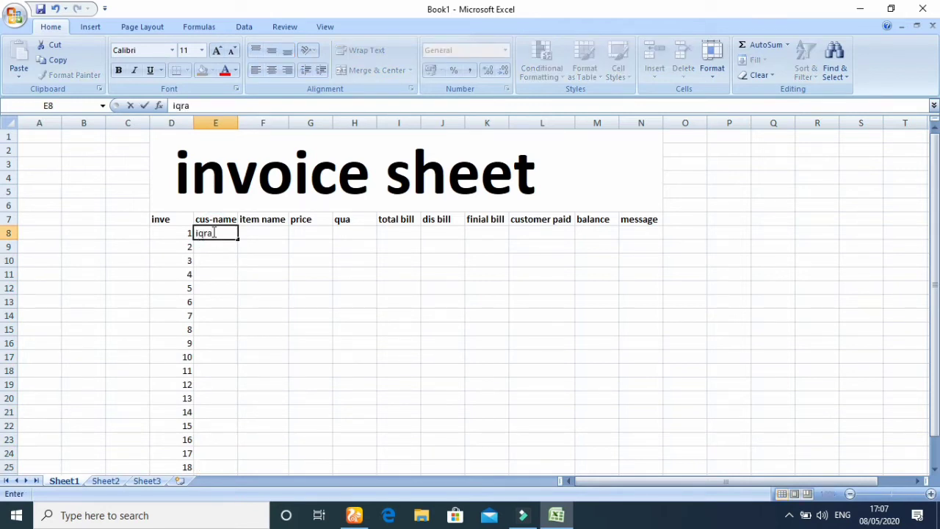
key("Tab")
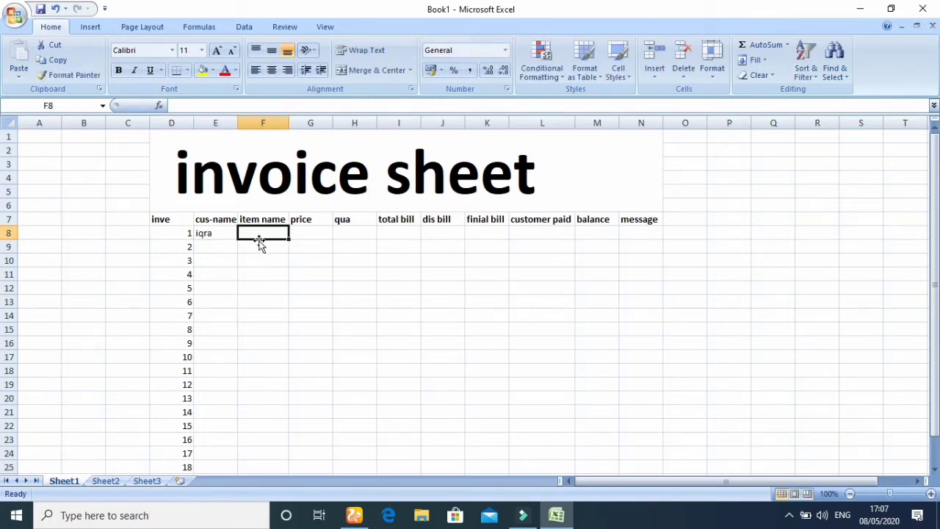
type("c")
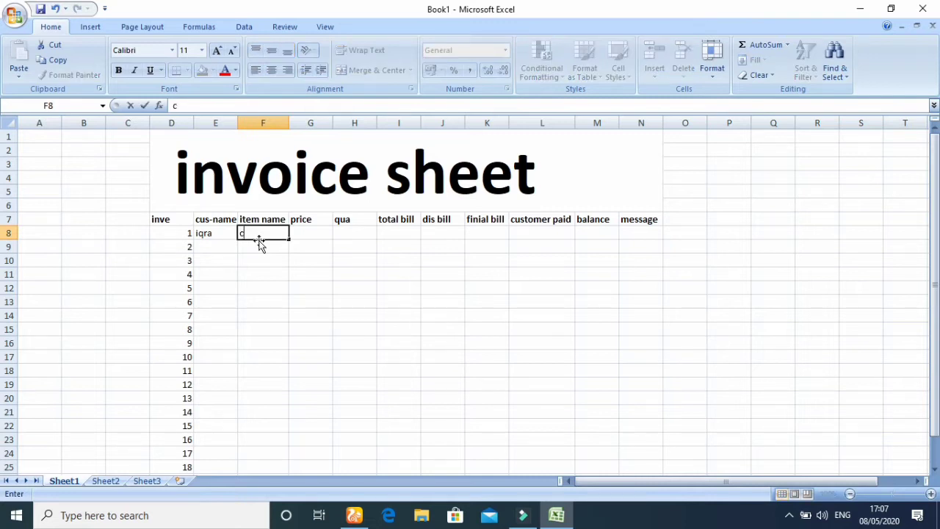
type("ell phone")
Enter a price of 20000 in cell G8 and a quantity of 5 in cell H8
left_click(299, 244)
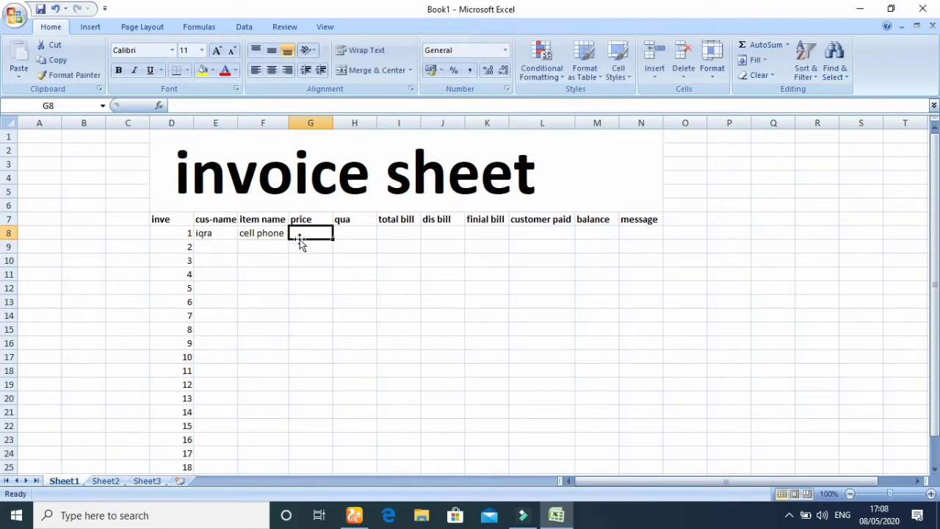
type("20000")
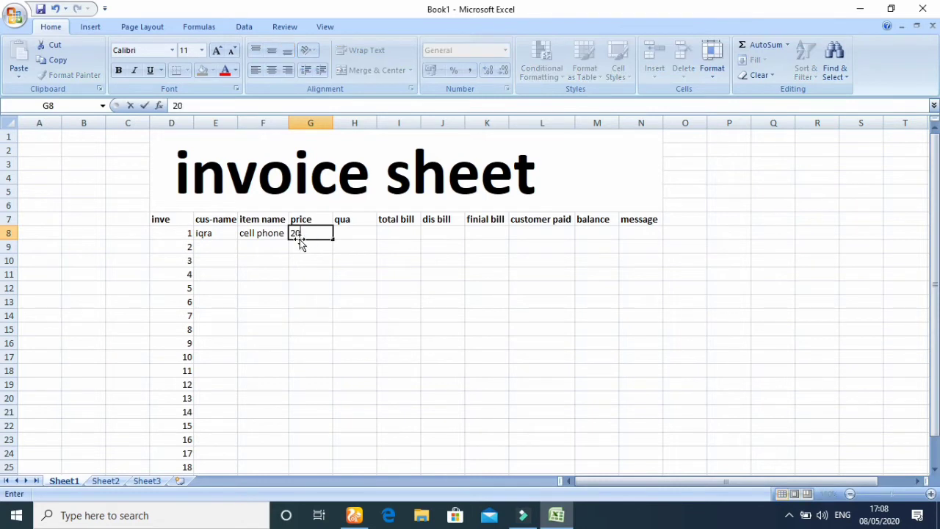
left_click(350, 232)
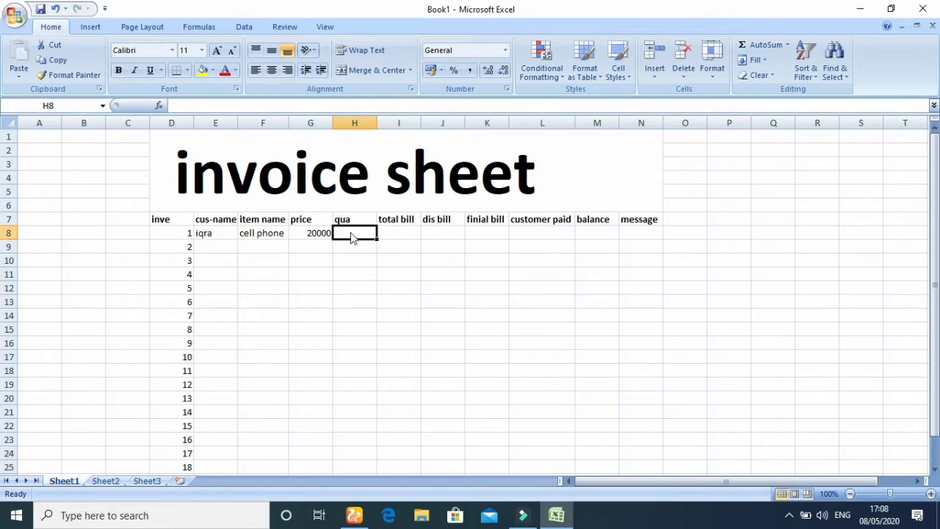
type("5")
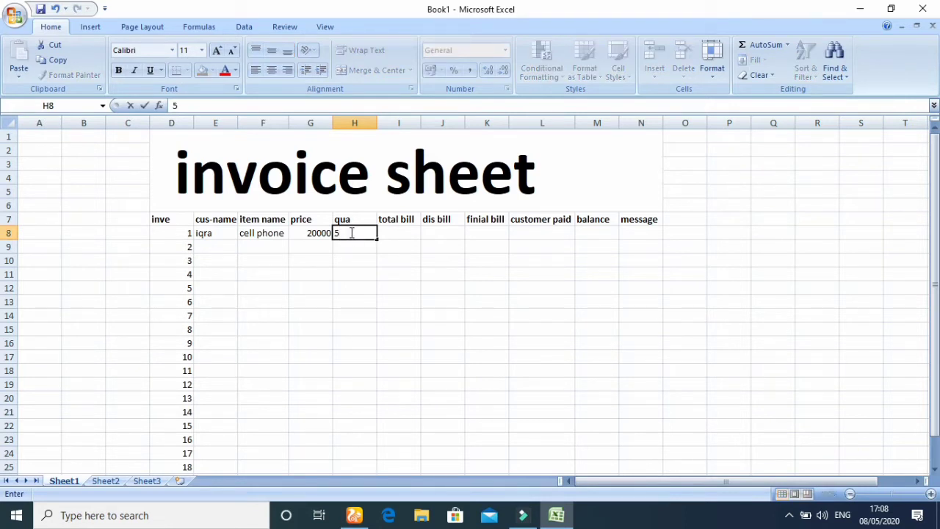
Calculate the total bill in cell I8 by multiplying price by quantity with the formula =G8*H8
left_click(402, 238)
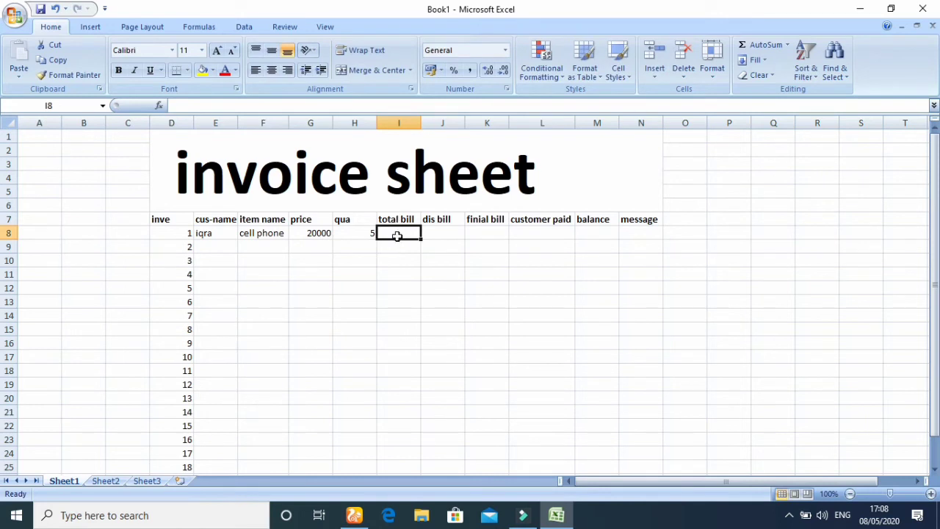
type("=")
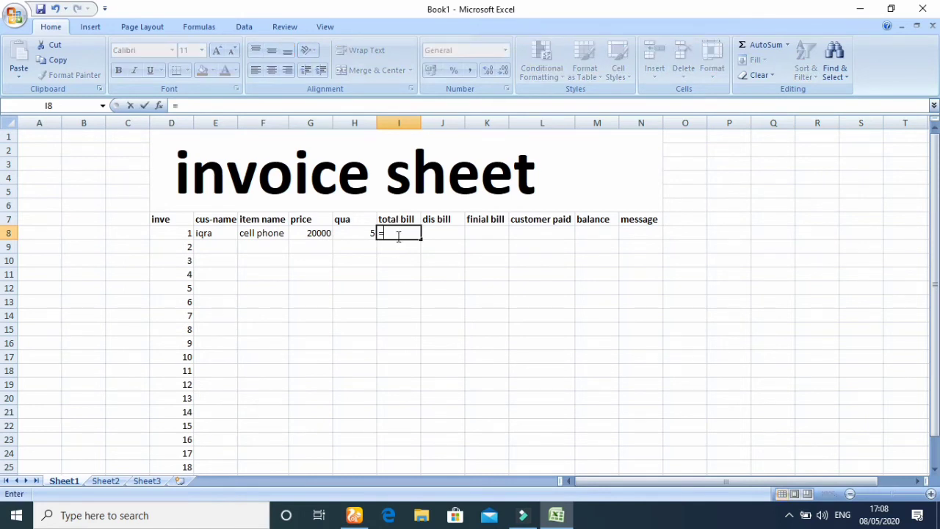
left_click(316, 234)
type("*")
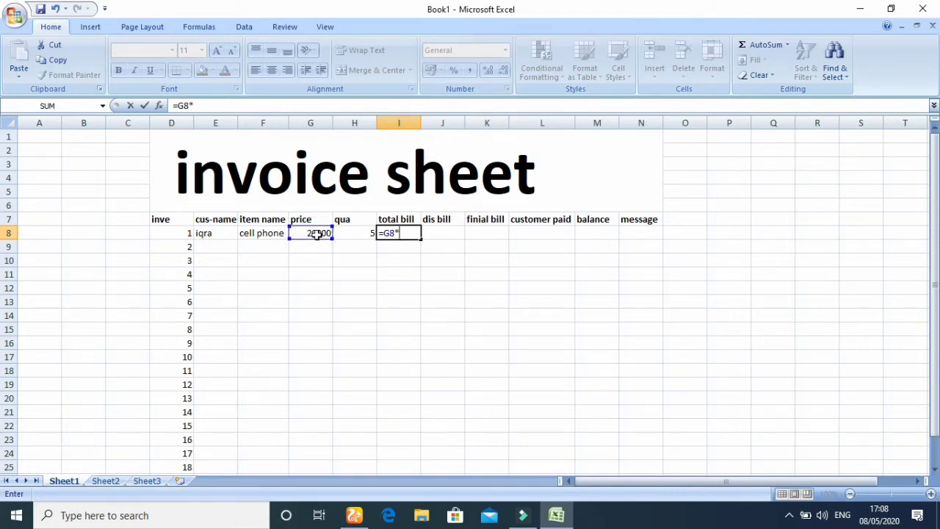
left_click(355, 234)
key("Return")
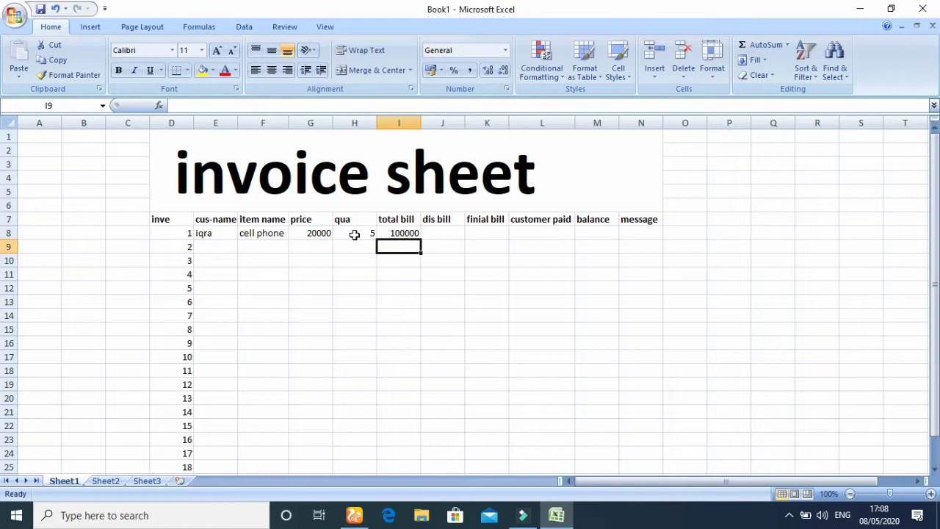
left_click(408, 233)
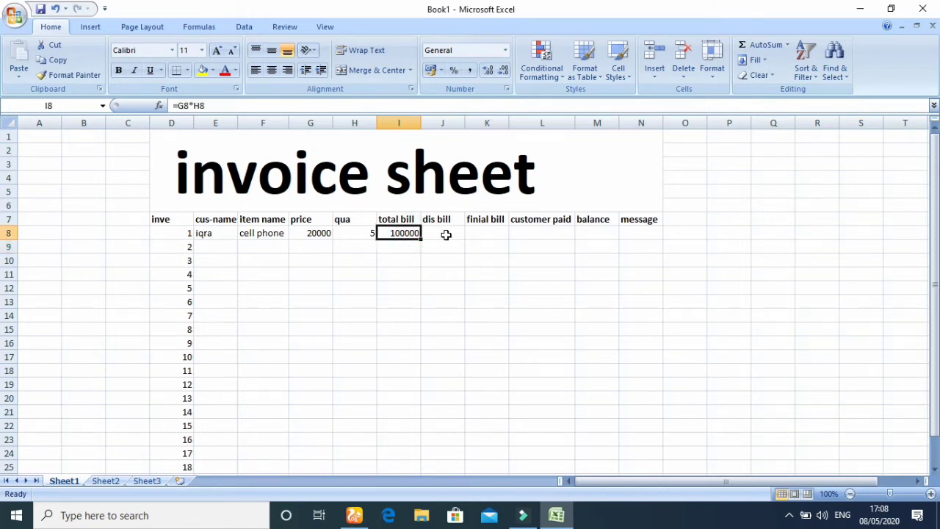
Enter a discount of 5000 in cell J8 and calculate the final bill in K8 with =I8-J8
left_click(446, 235)
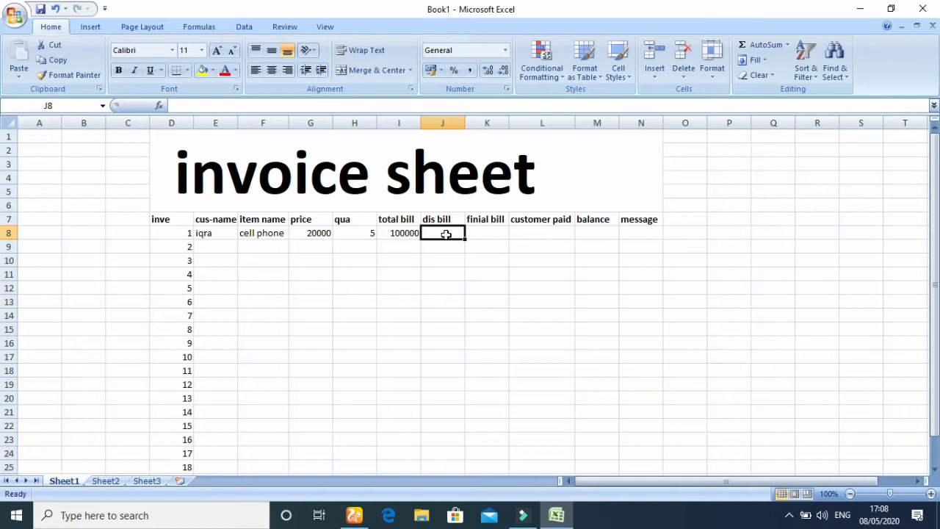
type("5000")
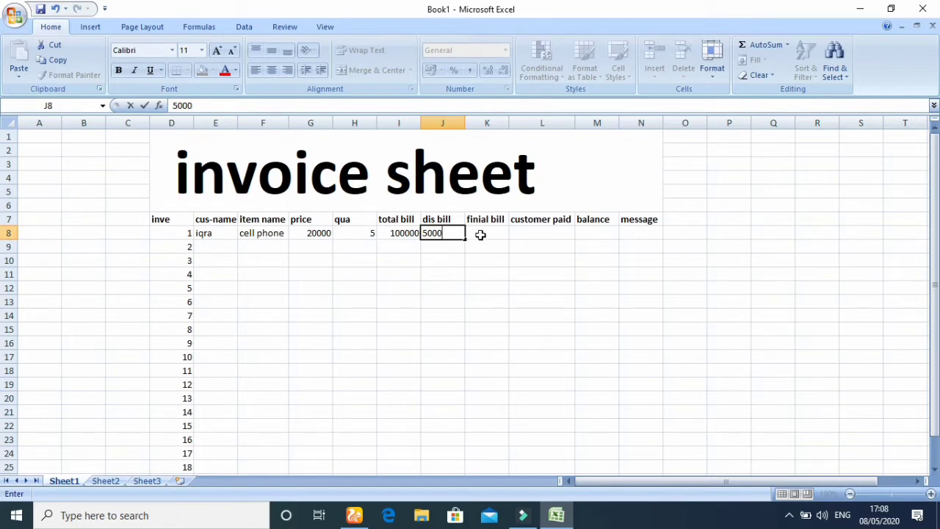
left_click(481, 234)
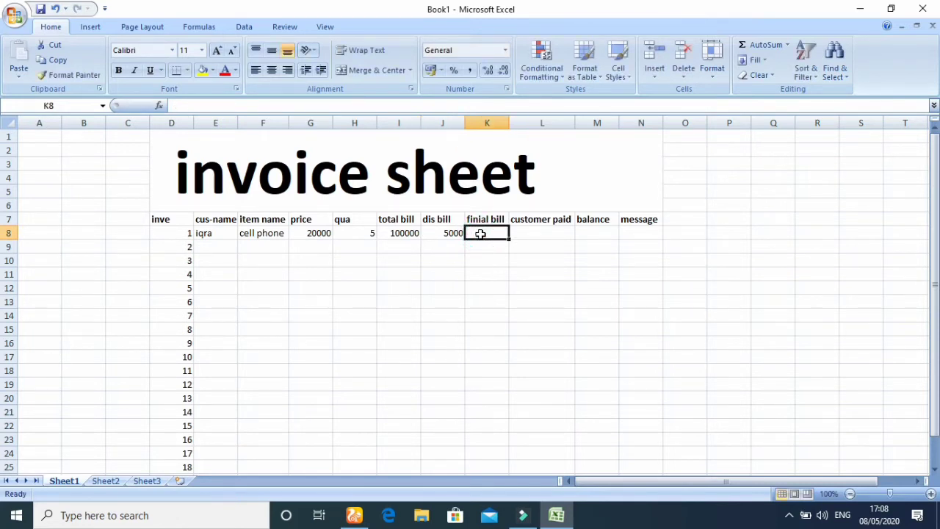
type("=")
left_click(405, 233)
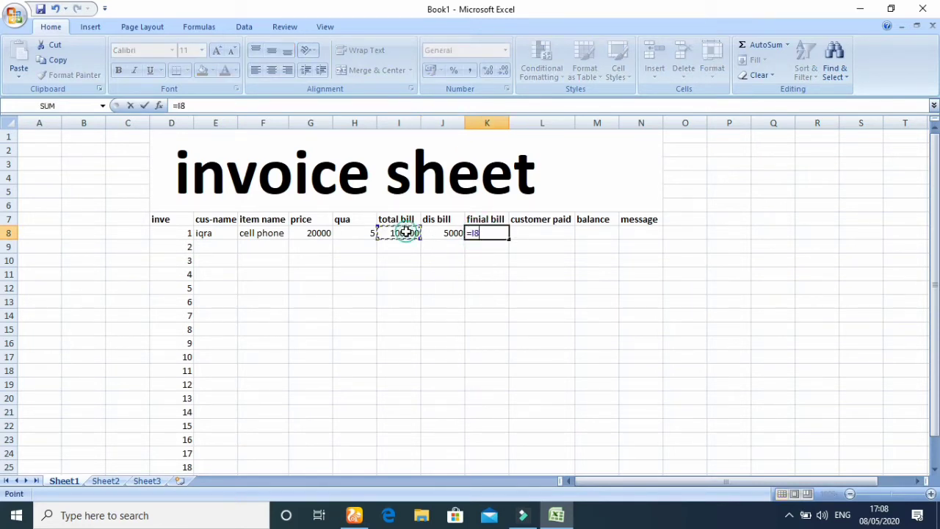
type("-")
left_click(449, 232)
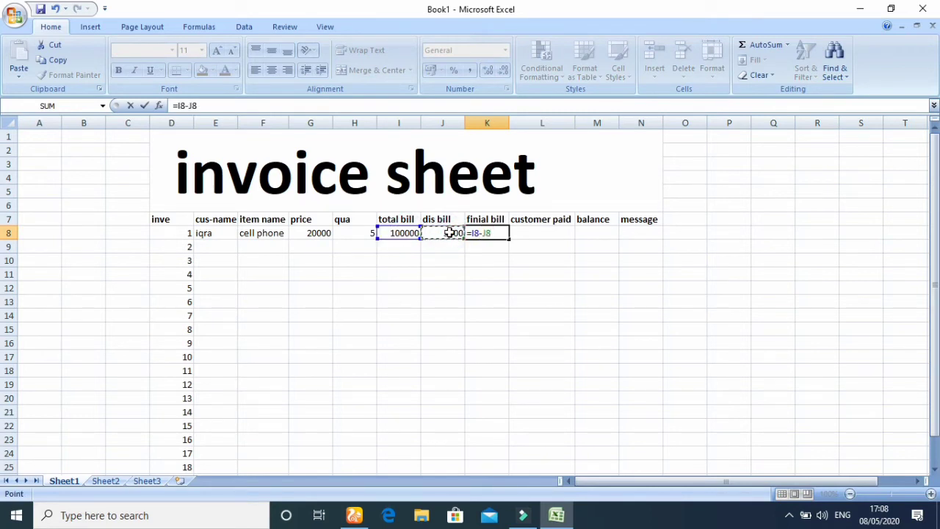
key("Return")
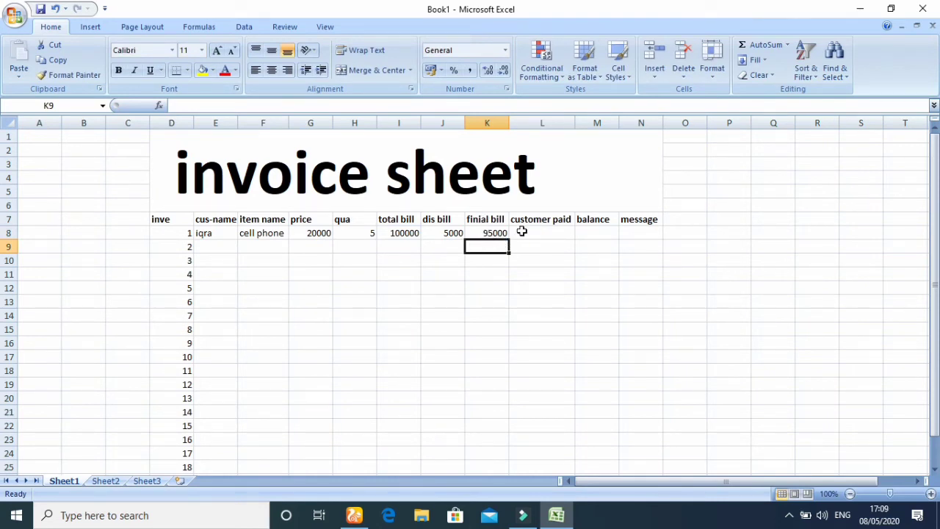
Enter a customer payment of 50000 in cell L8 and calculate the balance in M8 with =L8-K8
left_click(534, 230)
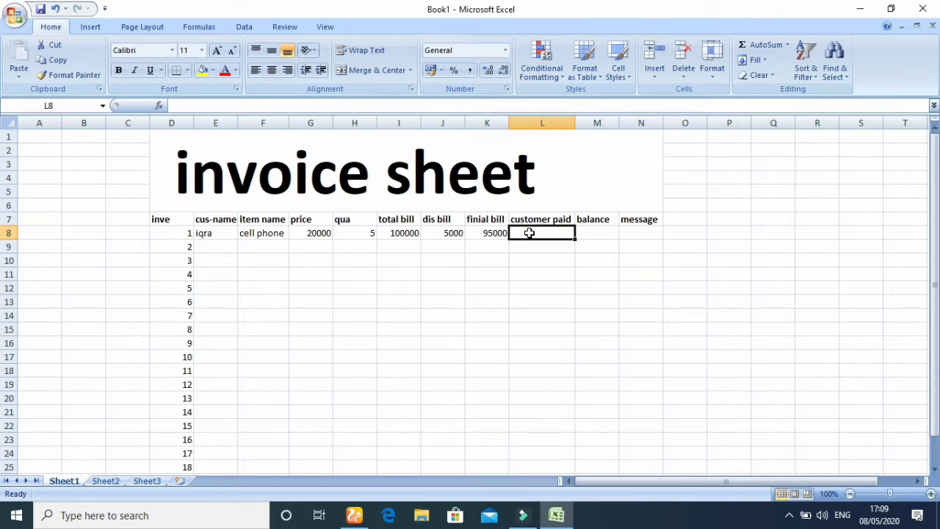
type("50000")
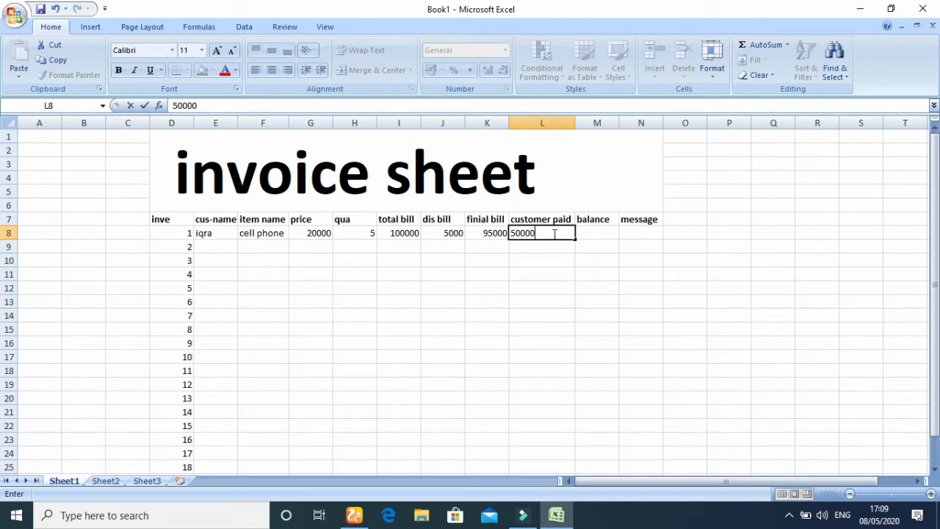
left_click(592, 232)
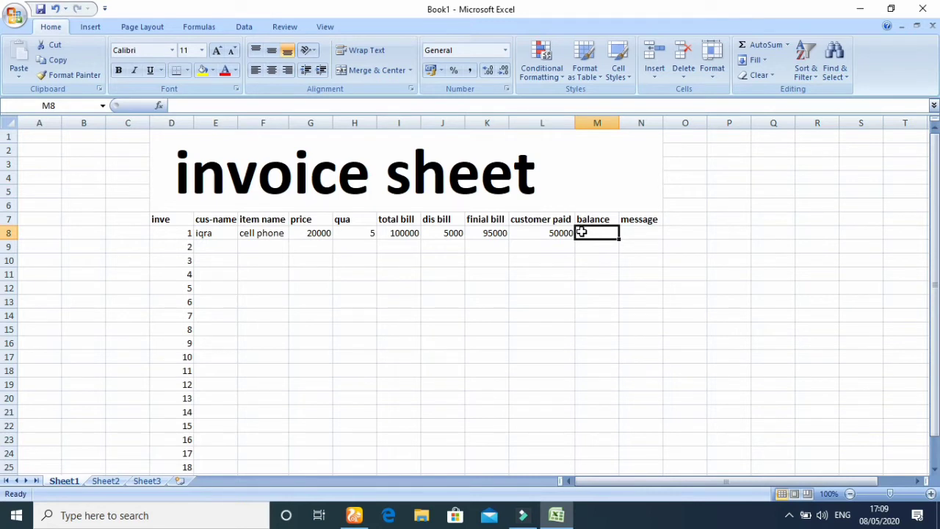
type("=")
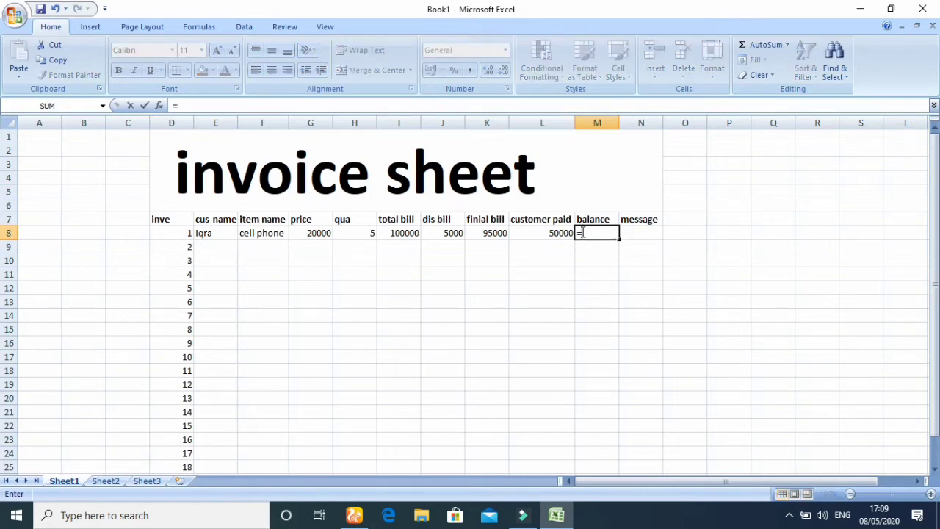
left_click(544, 233)
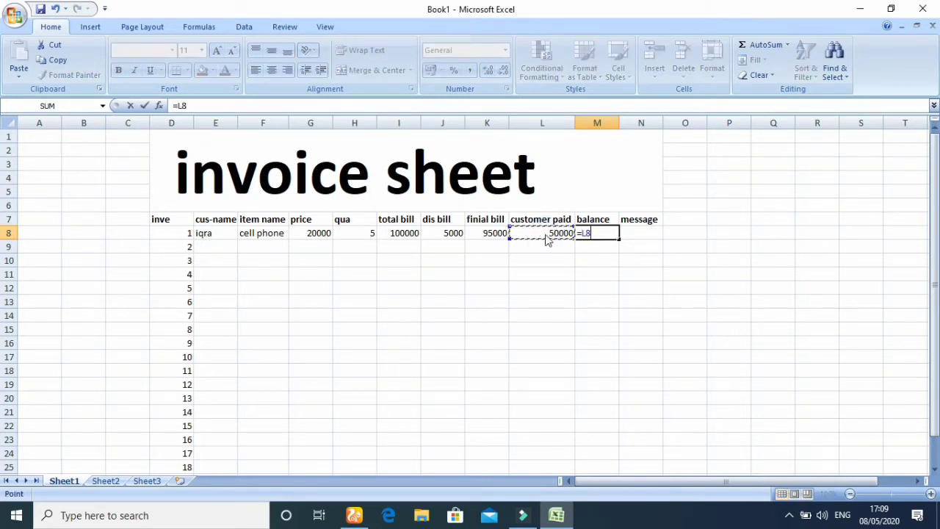
type("-")
left_click(496, 233)
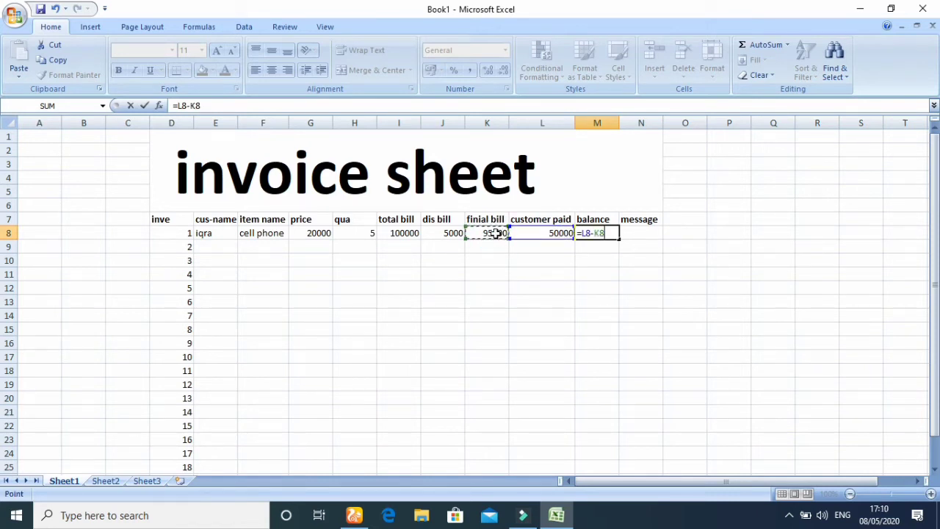
key("Return")
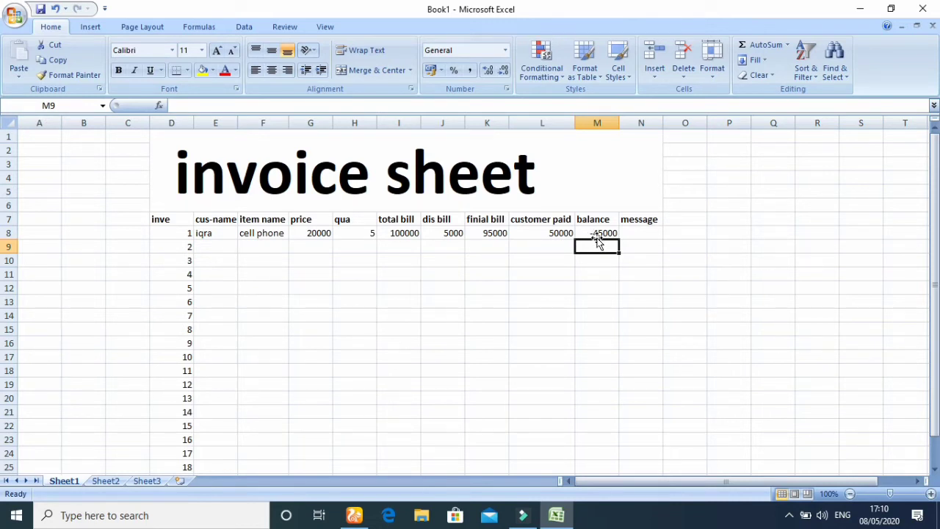
Change the customer paid amount in cell L8 to 96000
left_click(557, 234)
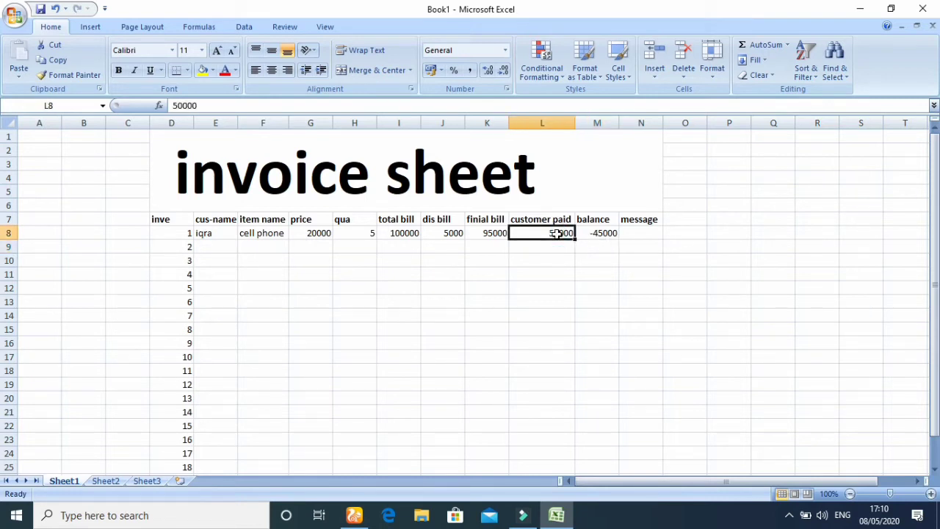
key("BackSpace")
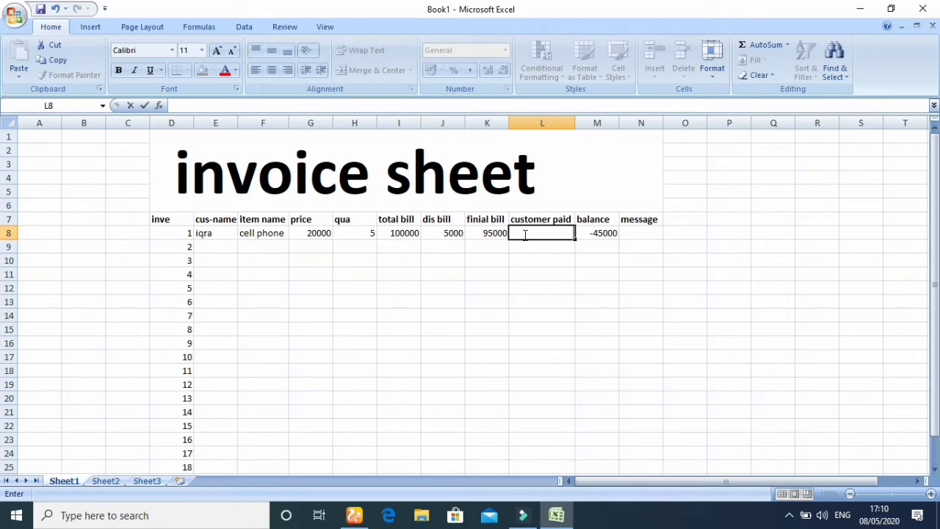
left_click(524, 233)
type("96000")
key("Return")
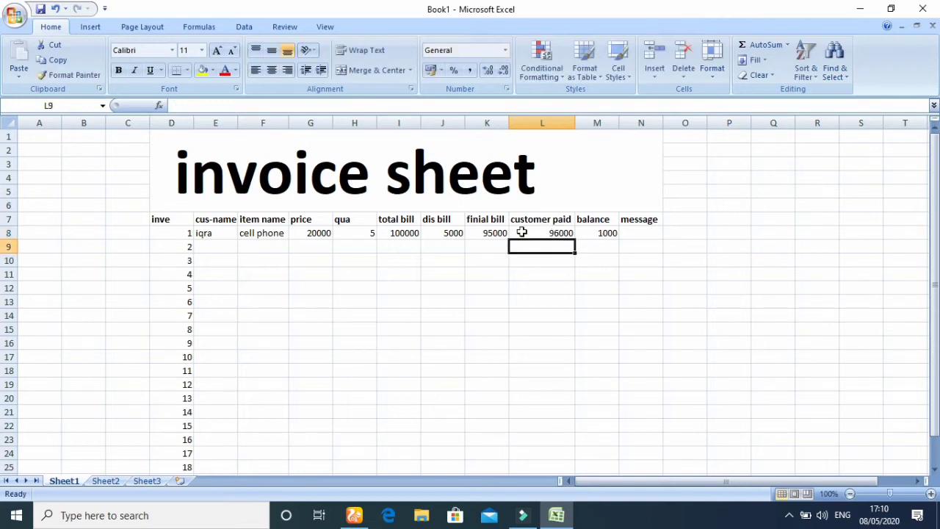
Start a message formula in cell N8 that returns "GIVE" when customer paid exceeds the final bill: =if(L8>K8,"GIVE",
left_click(629, 233)
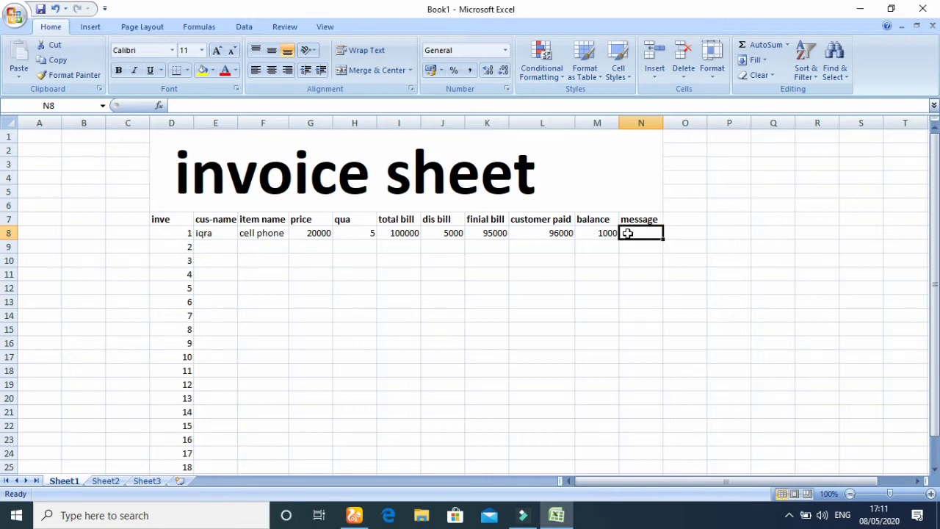
type("=i")
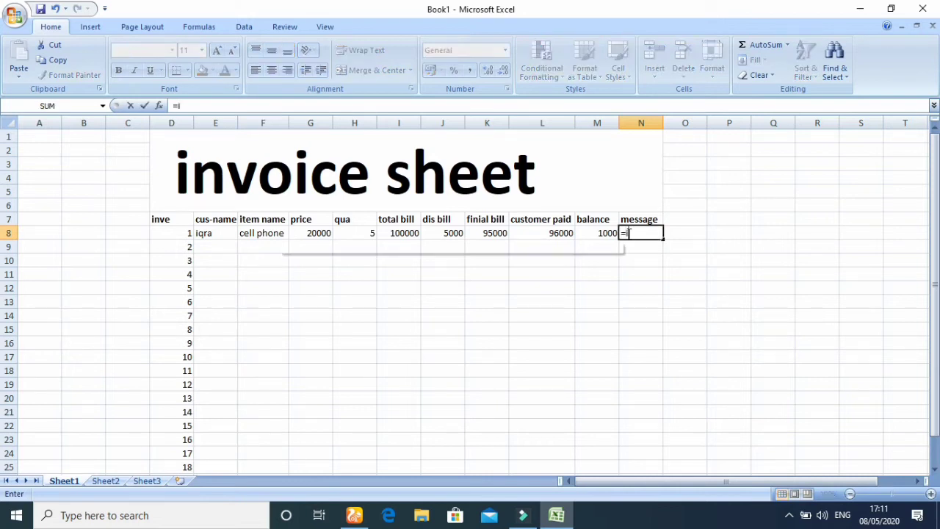
type("f")
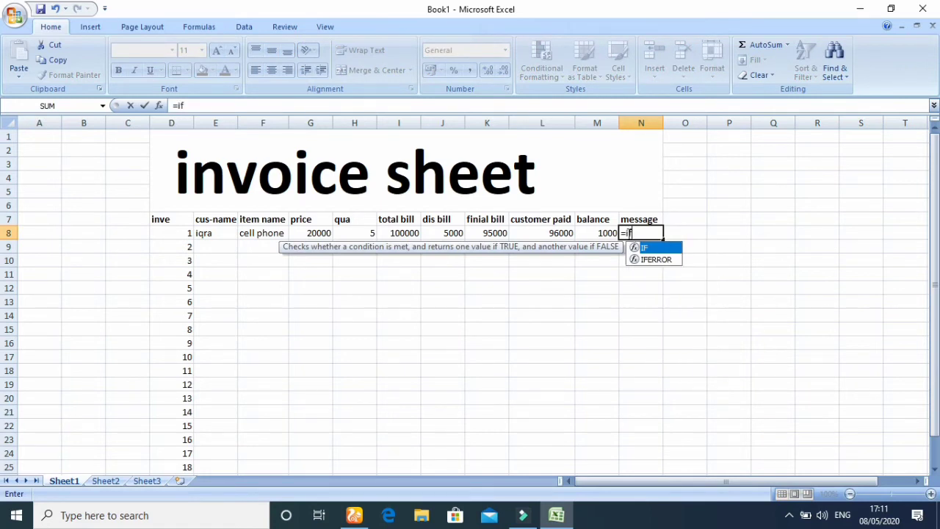
type("(")
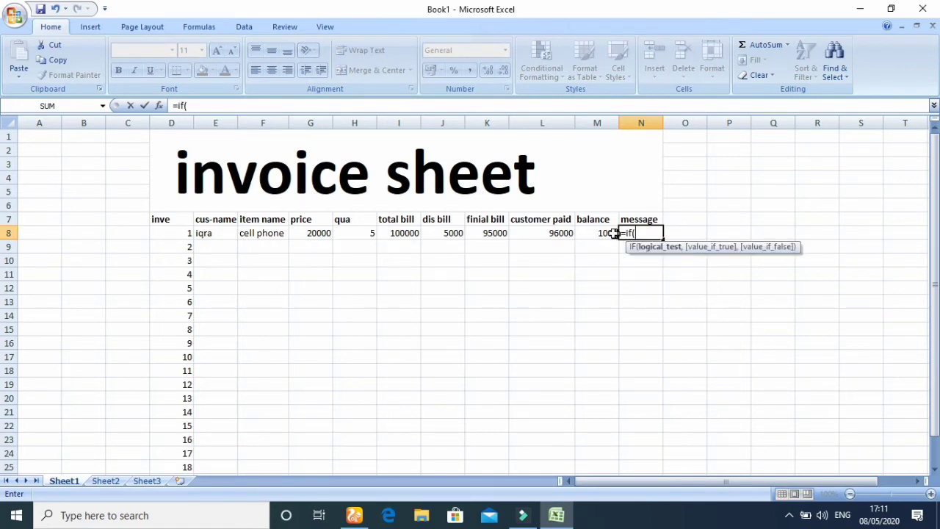
left_click(559, 233)
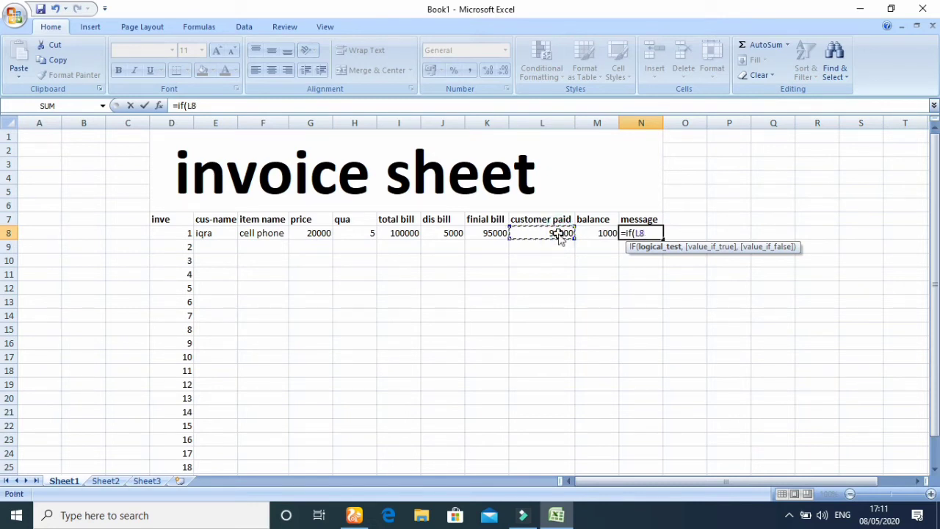
type(">")
left_click(491, 233)
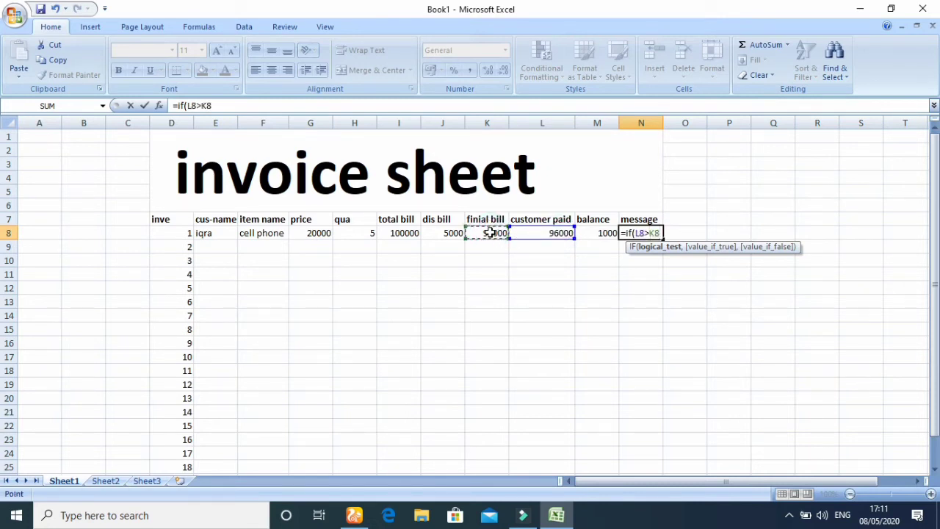
type(",")
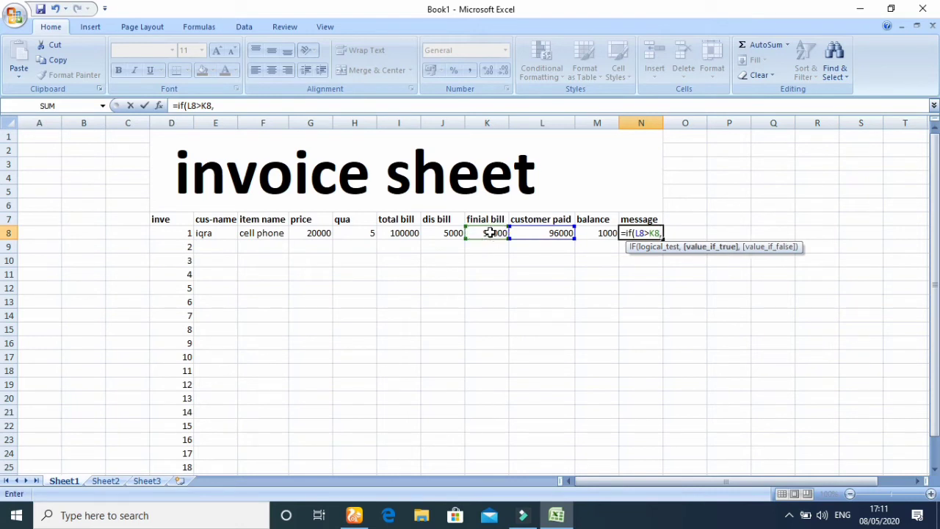
type("\"g")
key("BackSpace")
type("GIVEN")
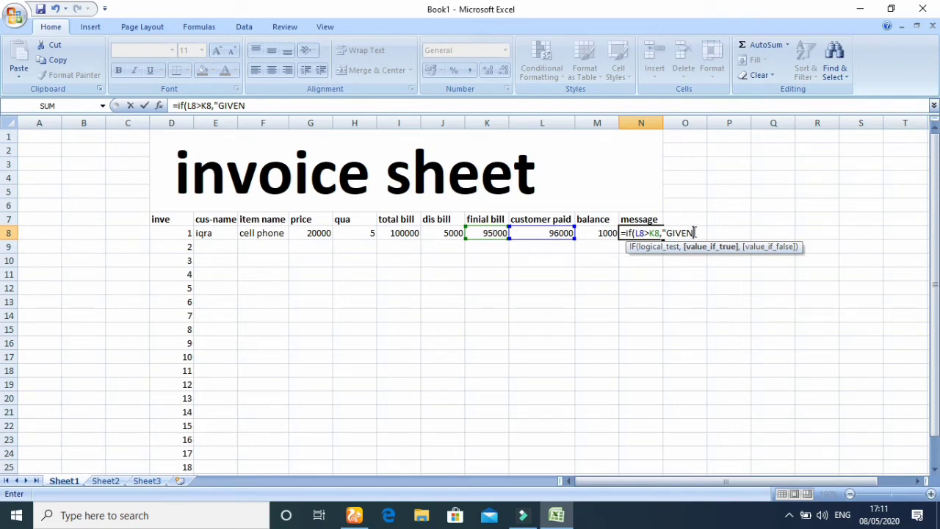
key("BackSpace")
type("\",")
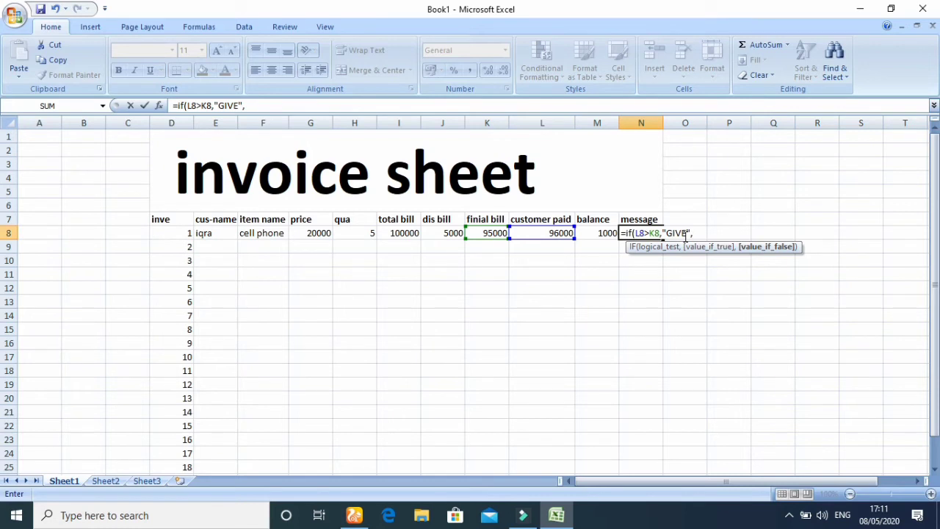
Add a nested IF to the message formula that returns "take" when the final bill exceeds the payment: if(K8>L8,"take",
type("if")
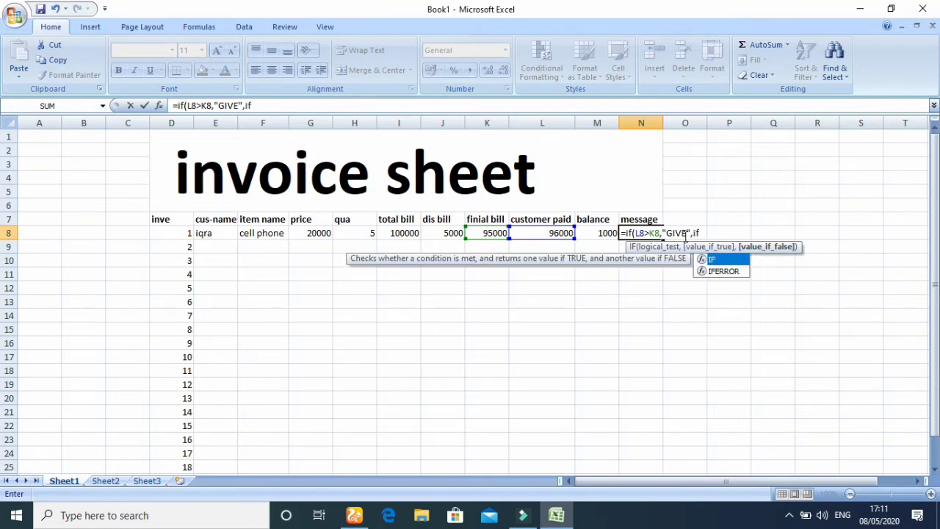
type("(")
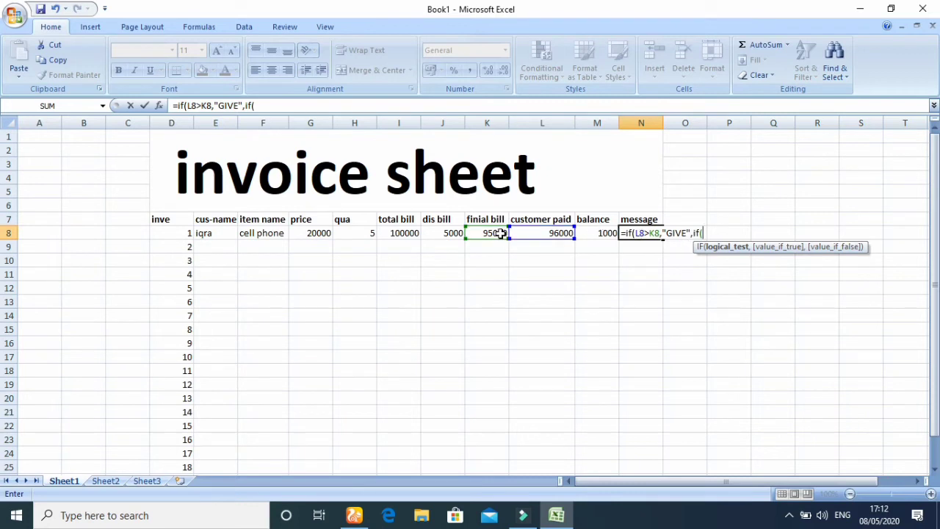
left_click(500, 233)
type(">")
left_click(538, 233)
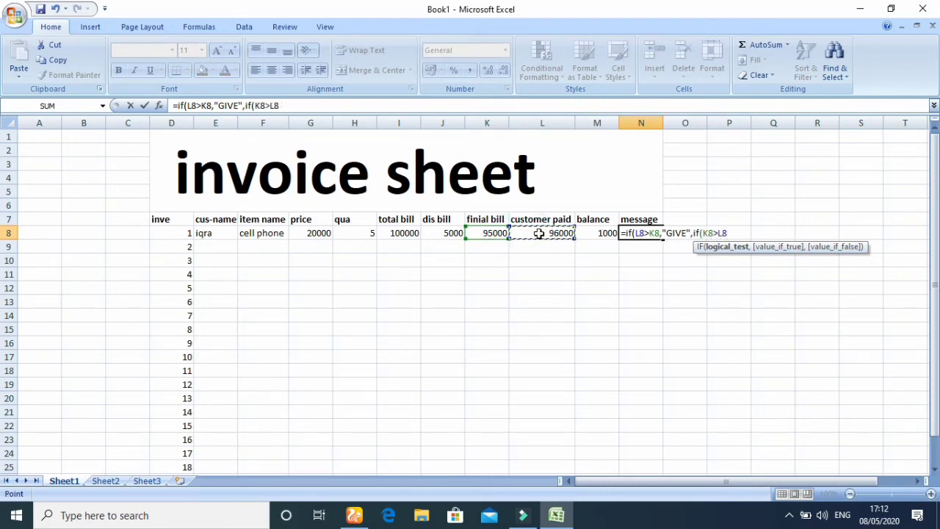
type(",\"")
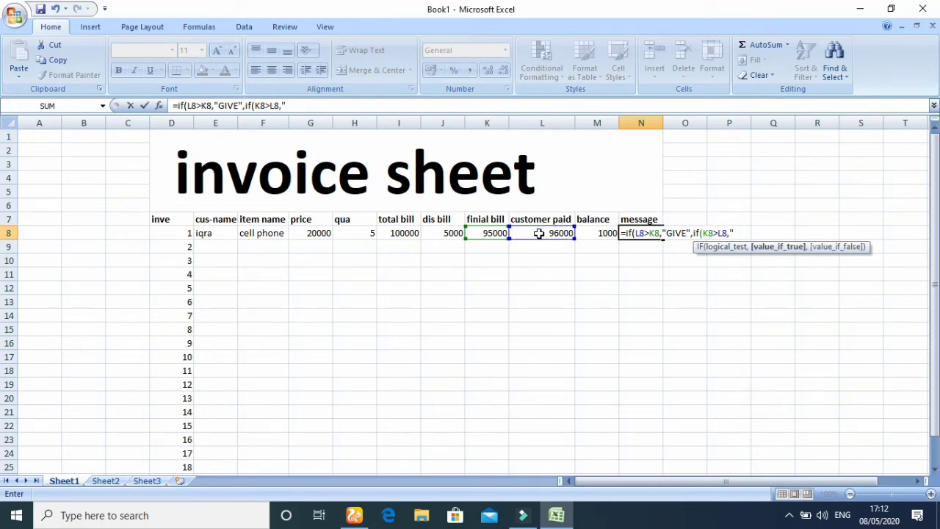
type("take\",")
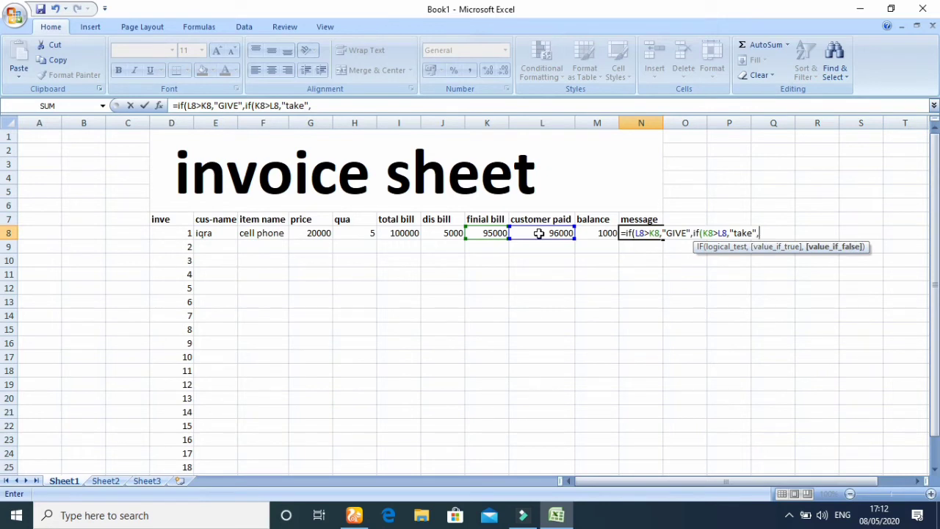
Complete the message formula with "clear" as the remaining result, close both brackets and enter it
type("cle")
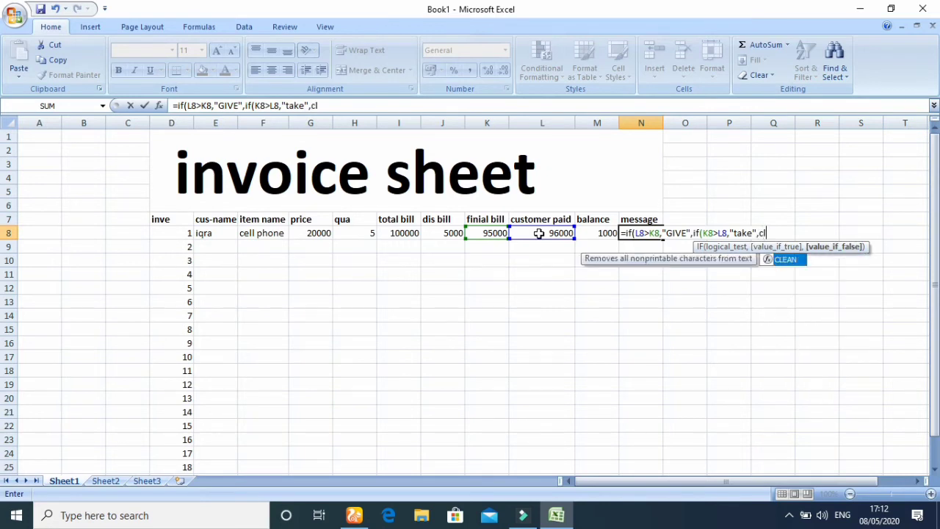
key("BackSpace")
key("BackSpace")
key("BackSpace")
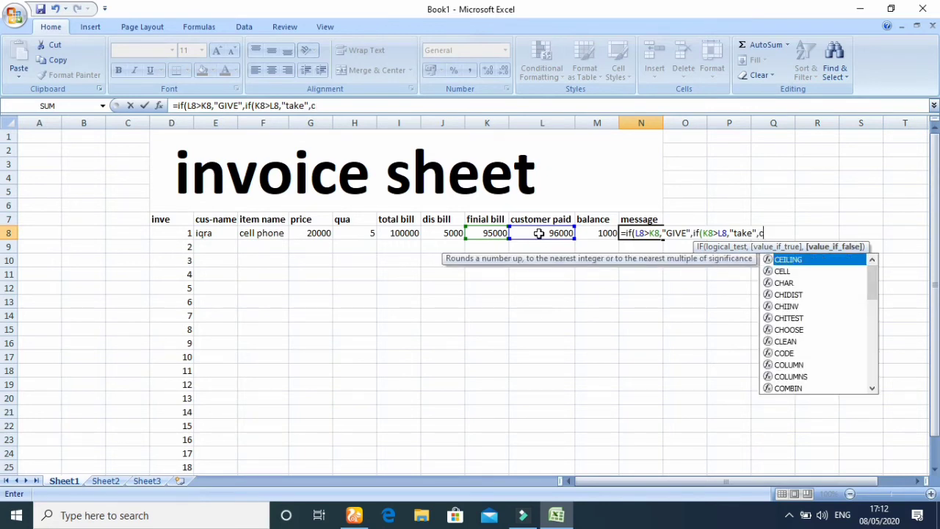
type("\"c")
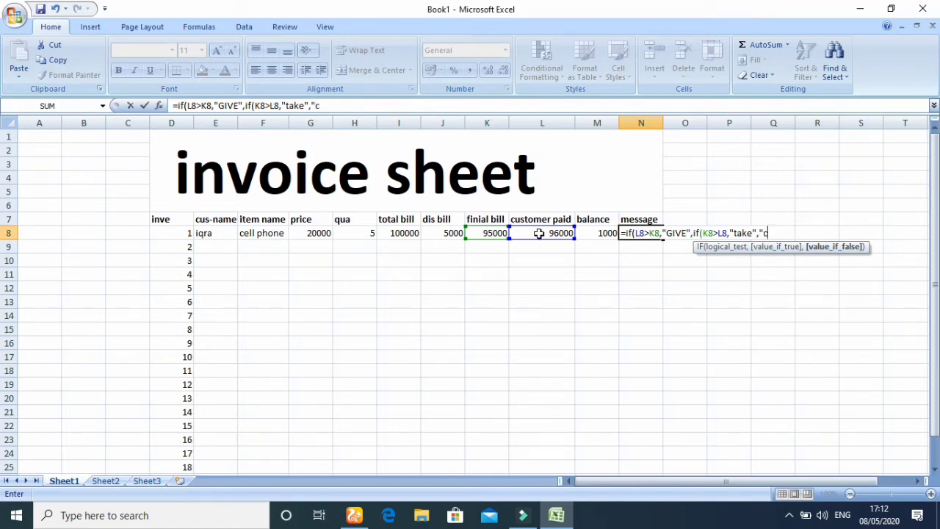
type("lear\"")
type("))")
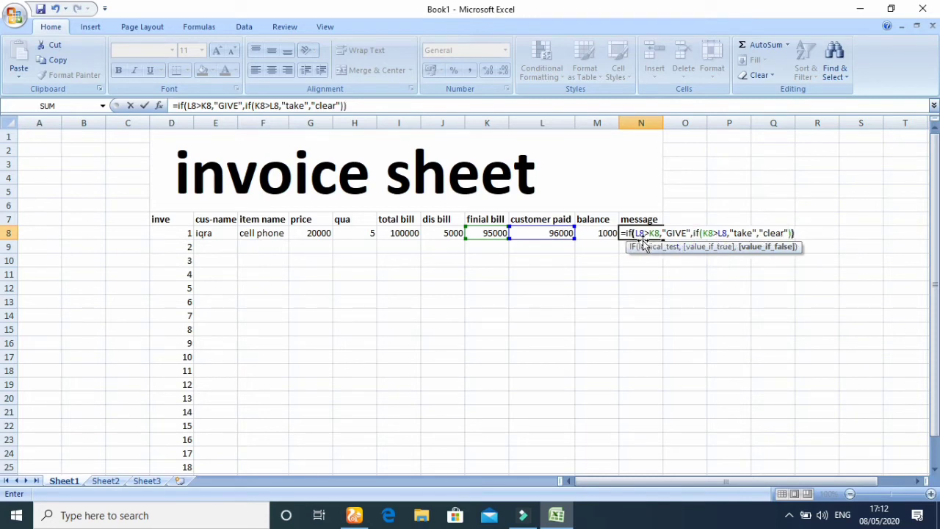
key("Return")
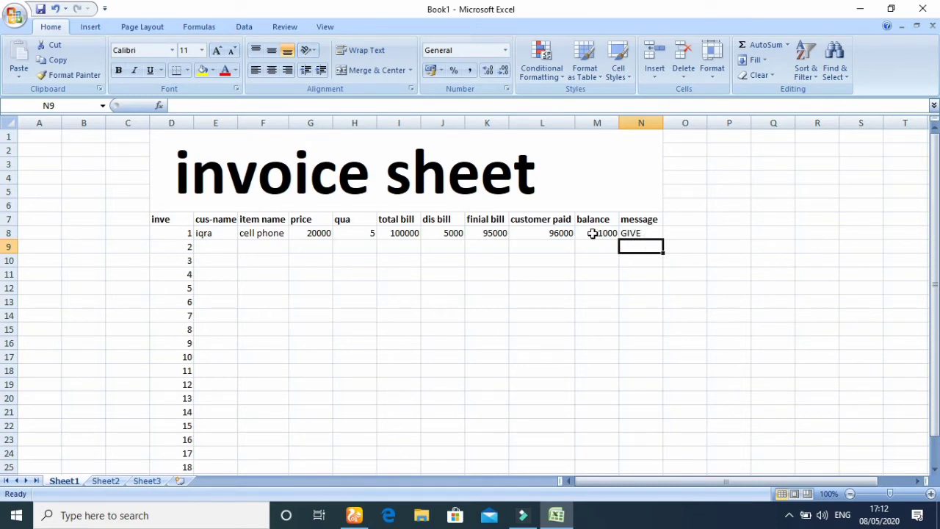
Change the customer paid amount in cell L8 to 45000
left_click(562, 233)
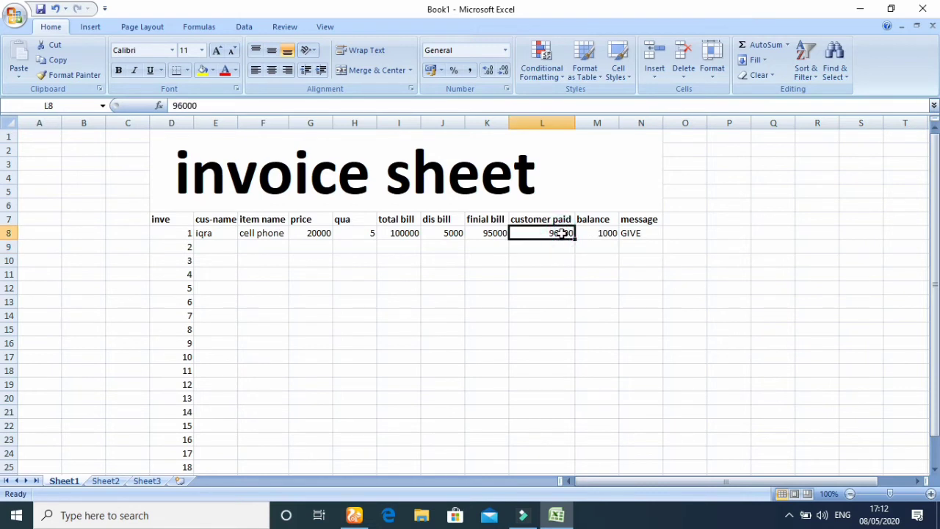
key("BackSpace")
type("45000")
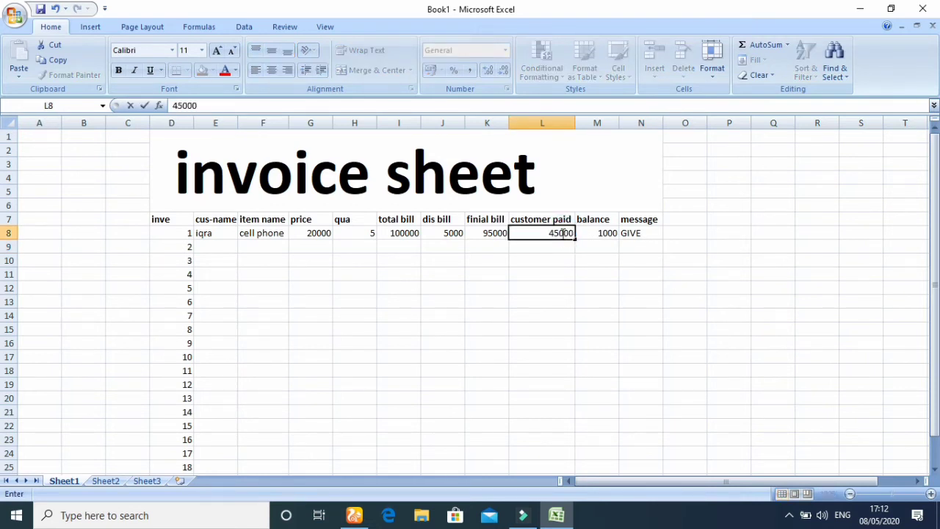
key("Return")
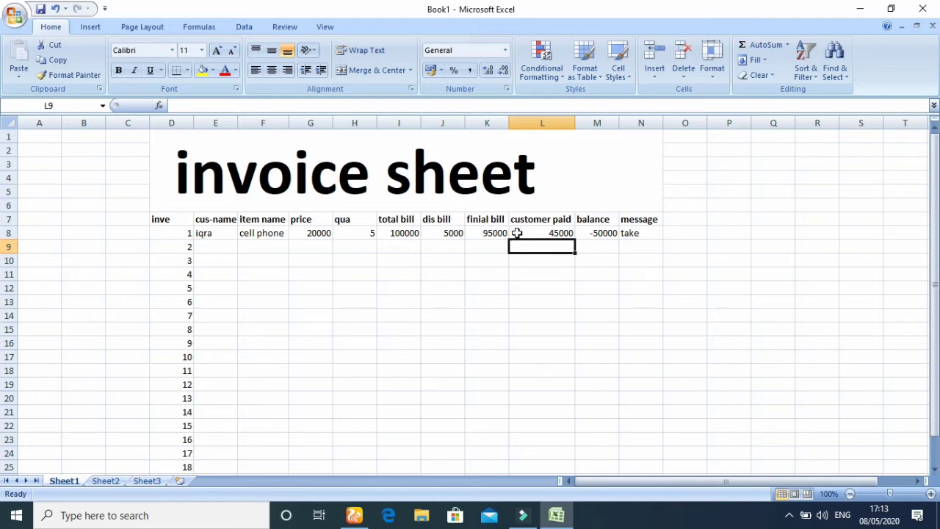
Rename the discount column header in cell J7 as "dis bill %"
left_click(452, 219)
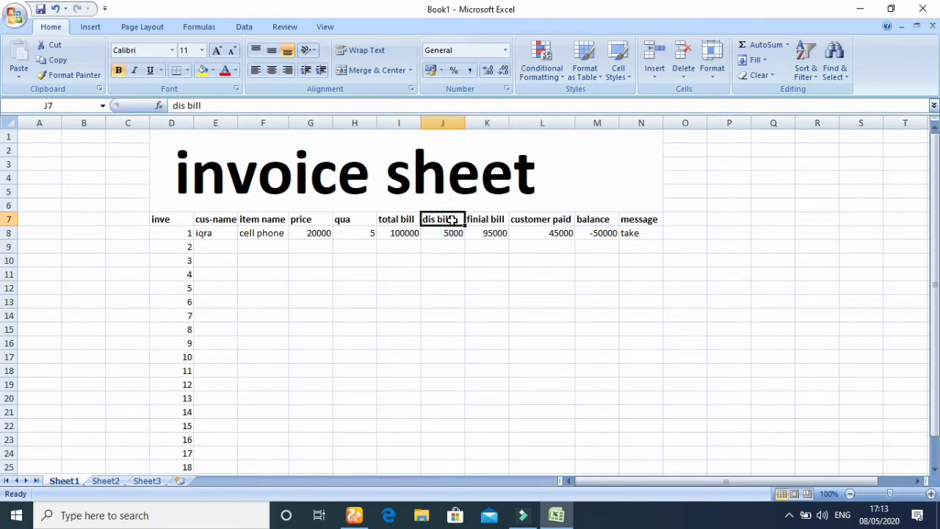
double_click(453, 219)
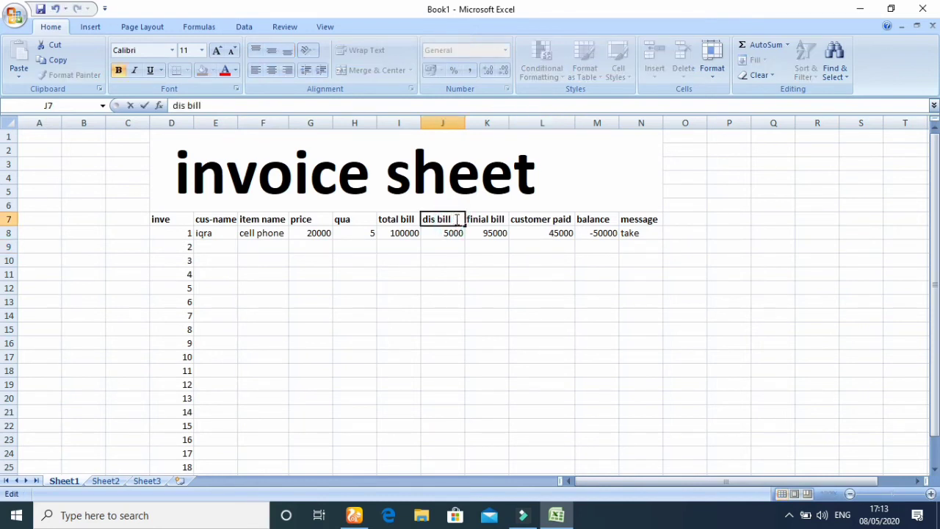
type("%")
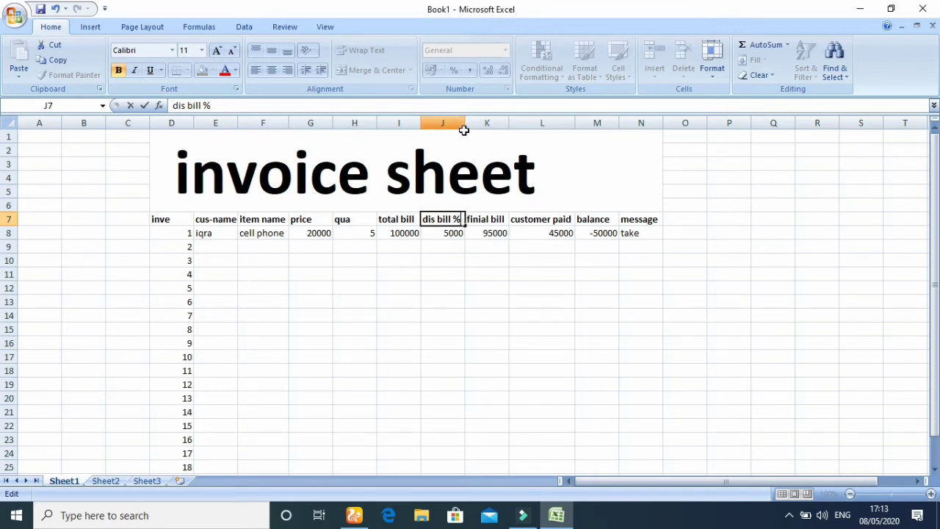
left_click(456, 218)
left_click(447, 246)
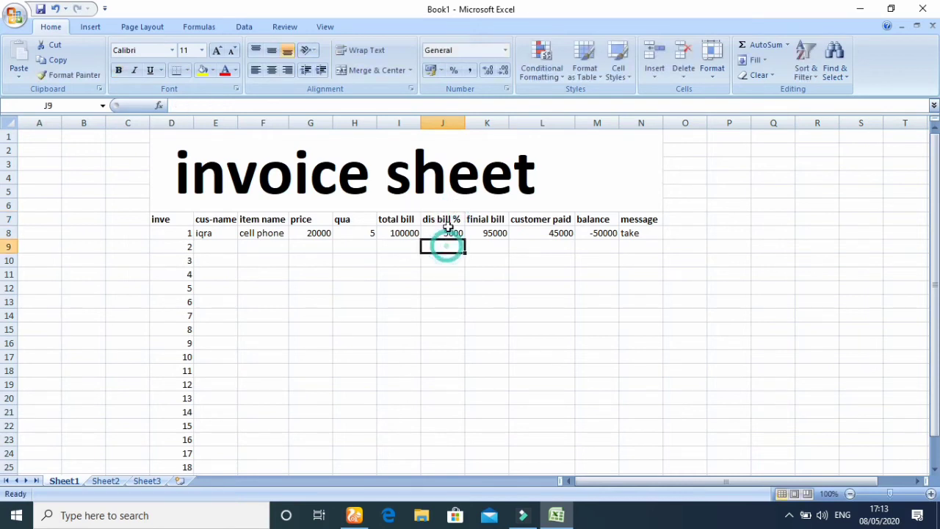
left_click(450, 215)
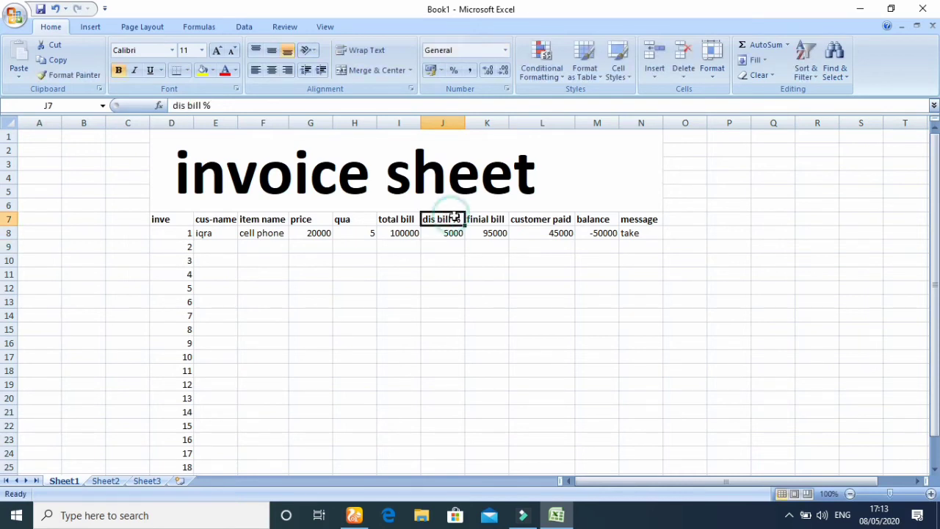
right_click(460, 125)
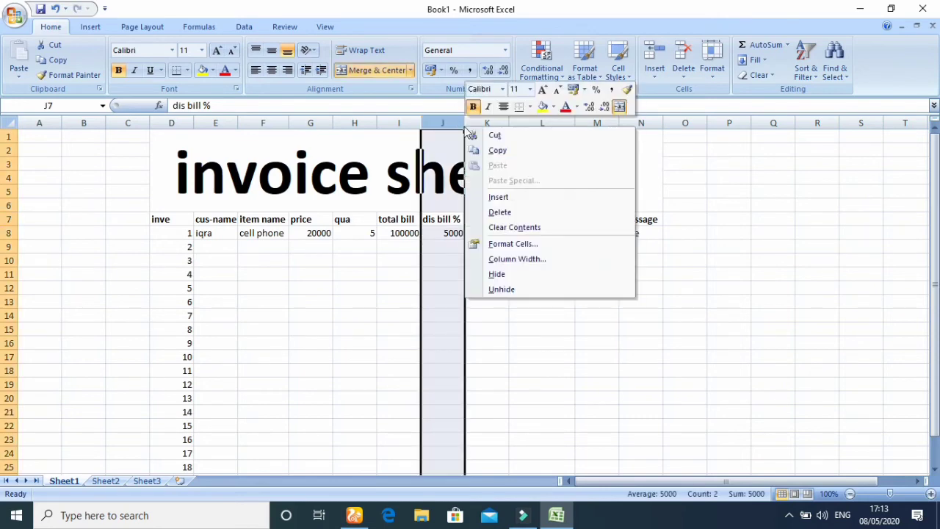
left_click(499, 198)
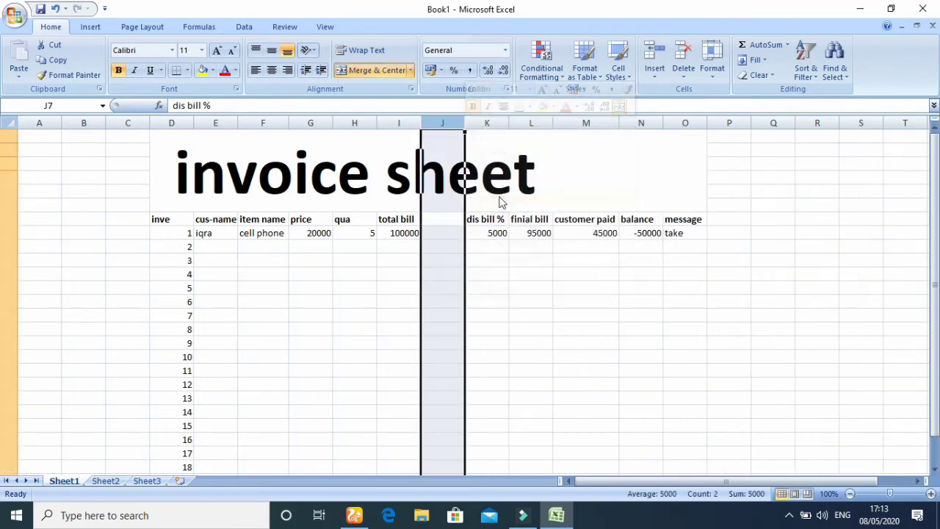
left_click(449, 220)
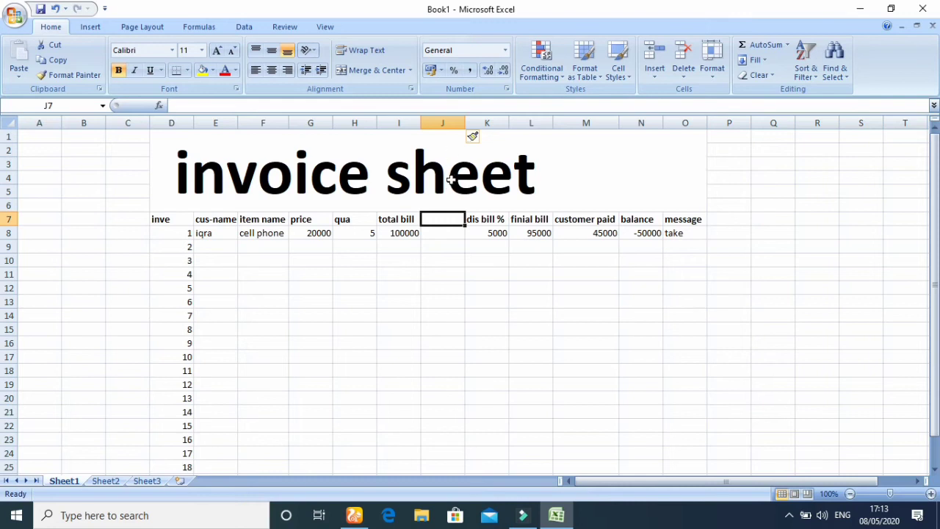
mouse_move(452, 220)
left_mouse_down()
mouse_move(449, 134)
mouse_move(465, 132)
mouse_move(453, 216)
left_mouse_up()
left_click(454, 215)
right_click(464, 129)
left_click(491, 214)
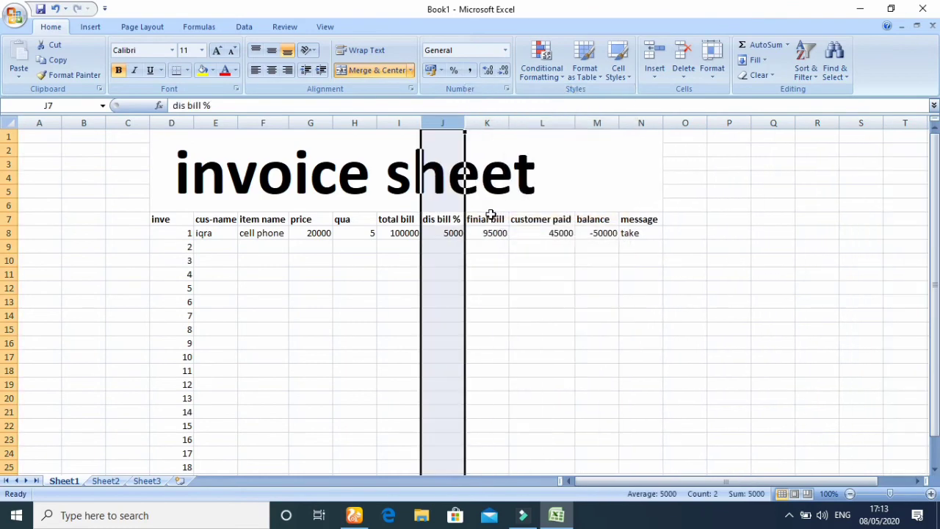
Insert an empty column between the discount and final bill columns and select its header cell K7
left_click(491, 217)
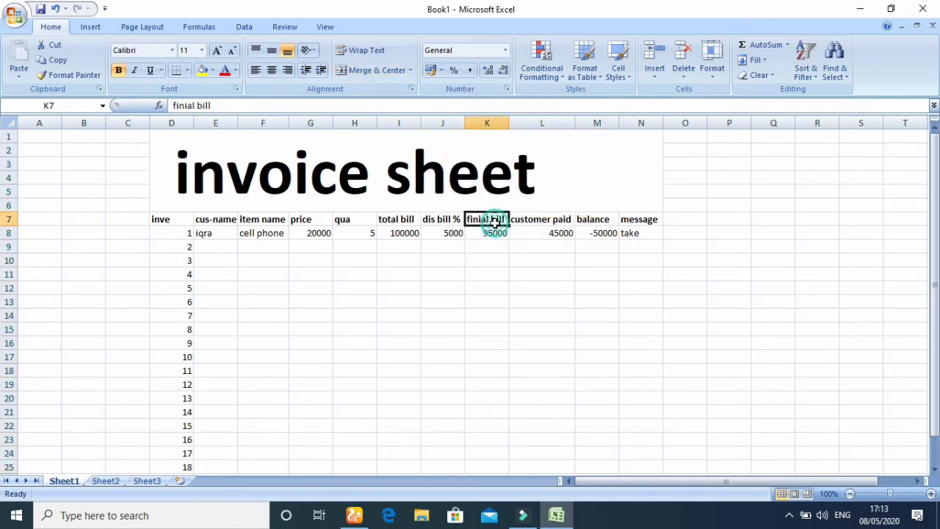
right_click(509, 128)
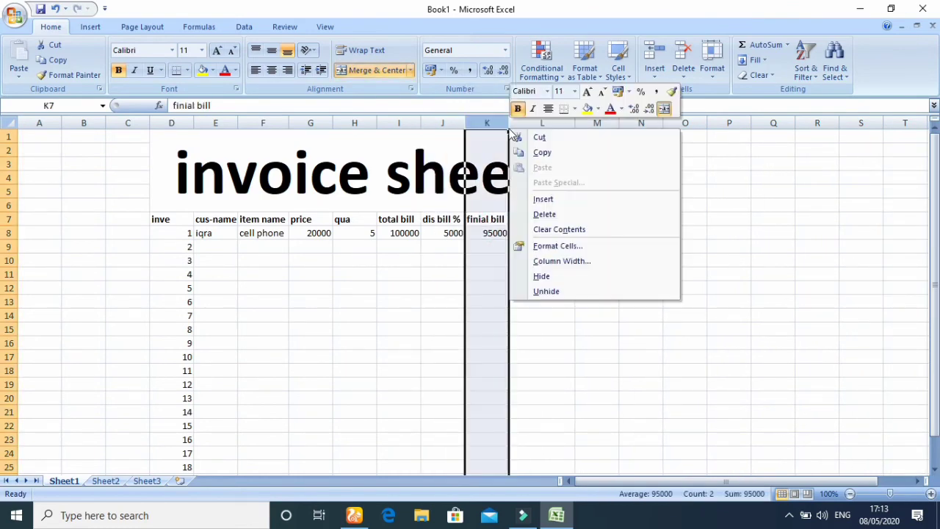
left_click(540, 197)
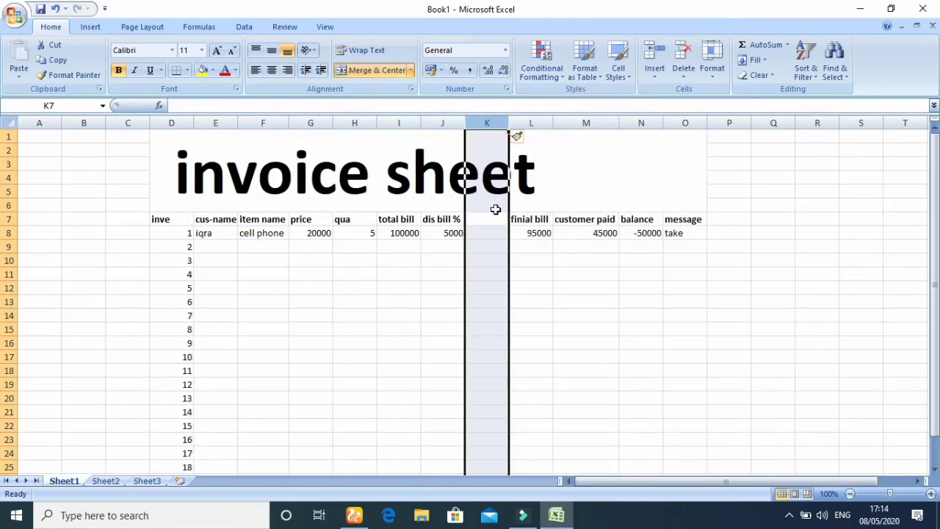
left_click(485, 224)
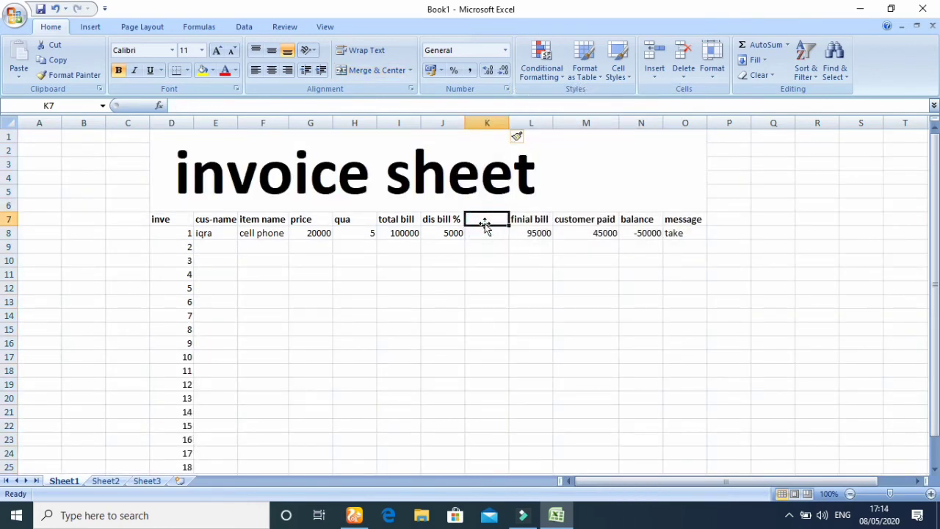
Enter "dic amount" as the header in cell K7 and widen column K to fit it
type("d")
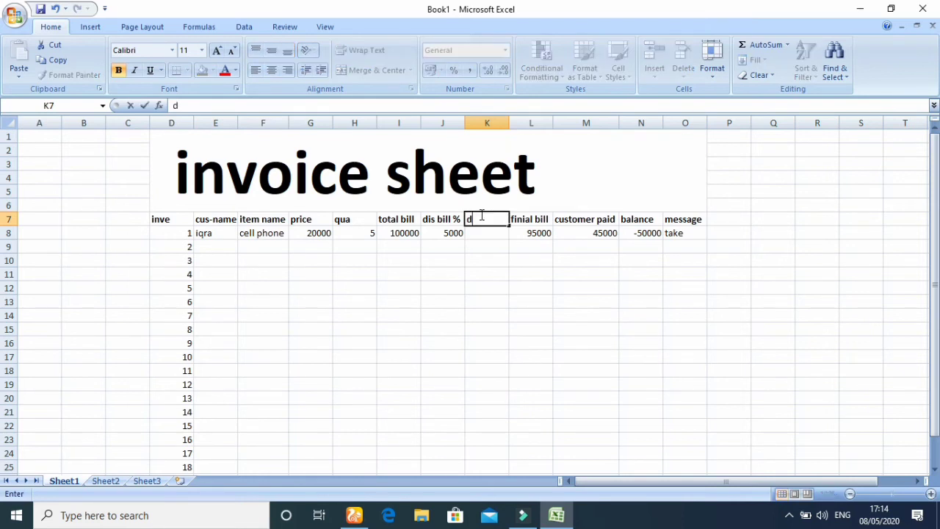
type("ic amoun")
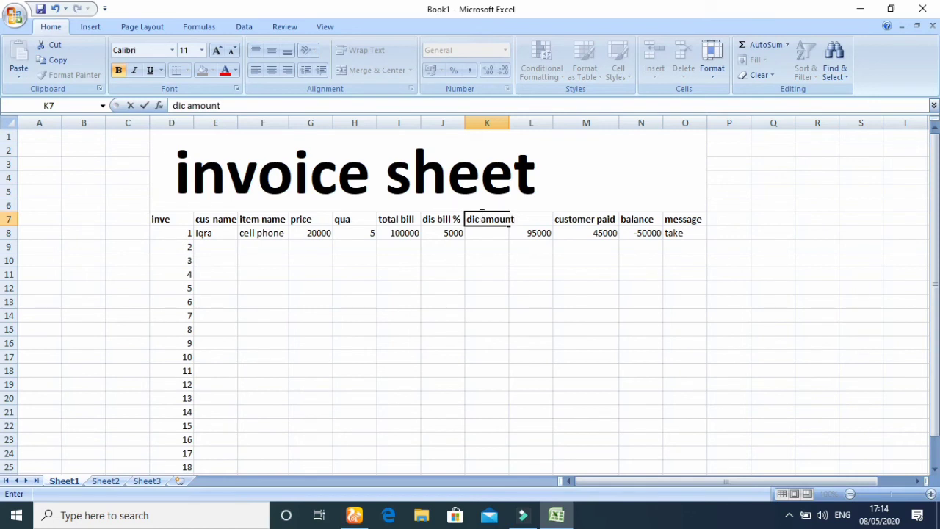
type("t")
key("Return")
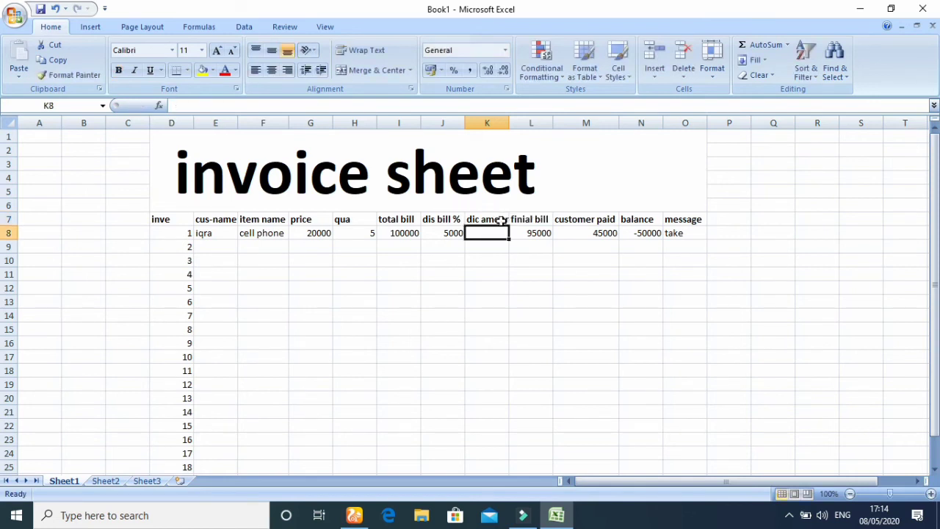
left_click(499, 219)
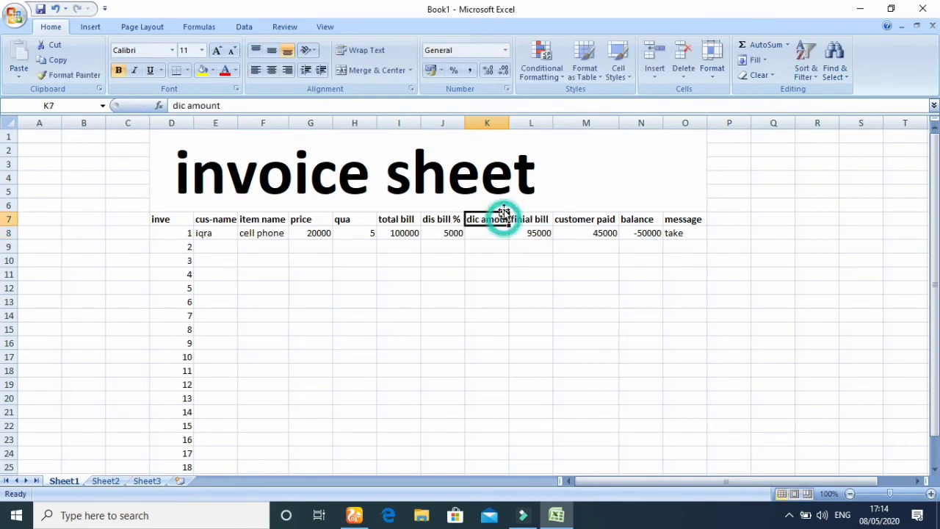
double_click(509, 123)
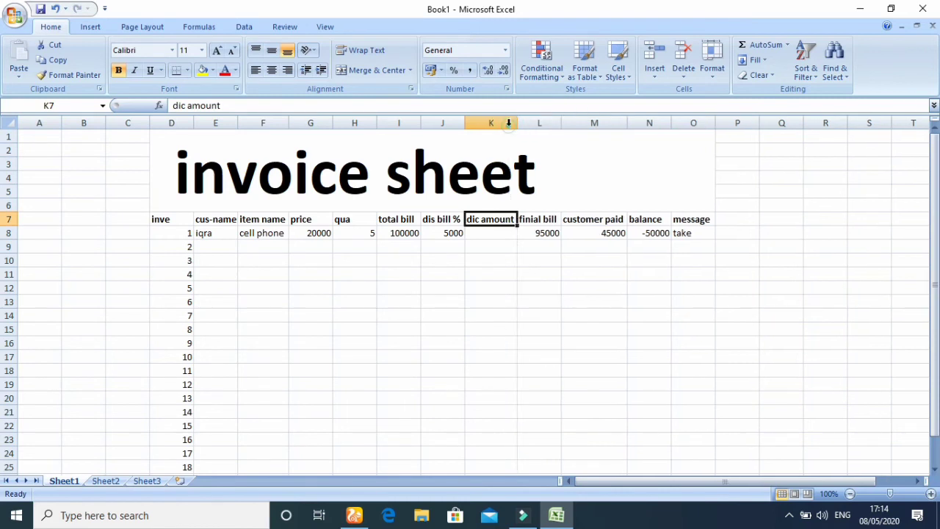
Set the discount percentage in cell J8 to 4
left_click(479, 232)
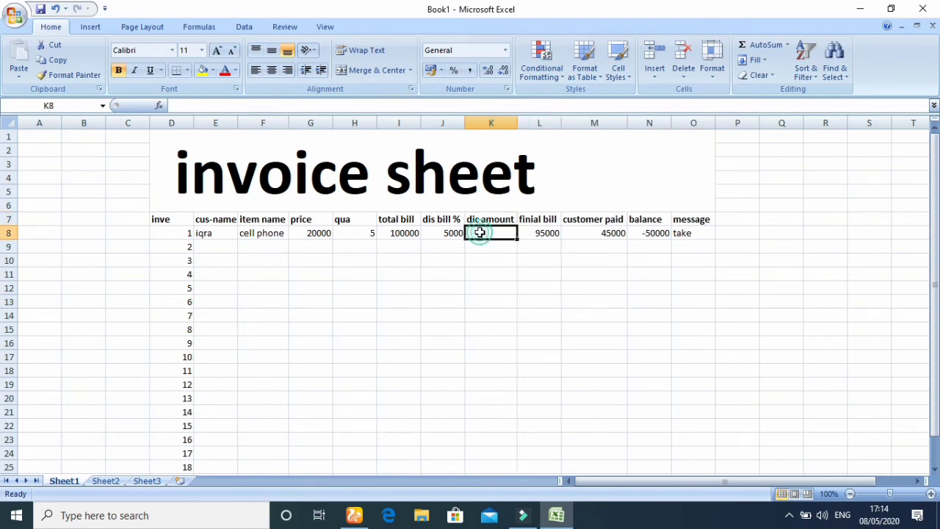
left_click(438, 235)
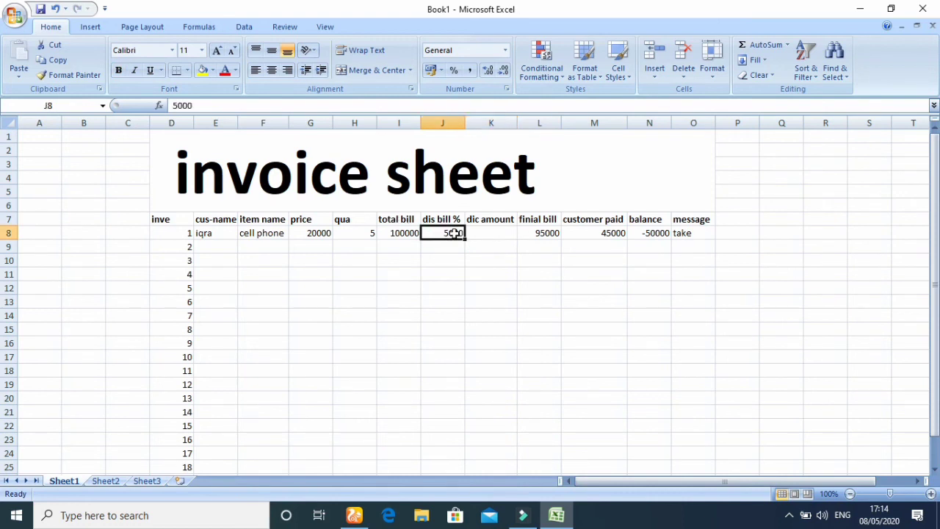
left_click(454, 234)
key("BackSpace")
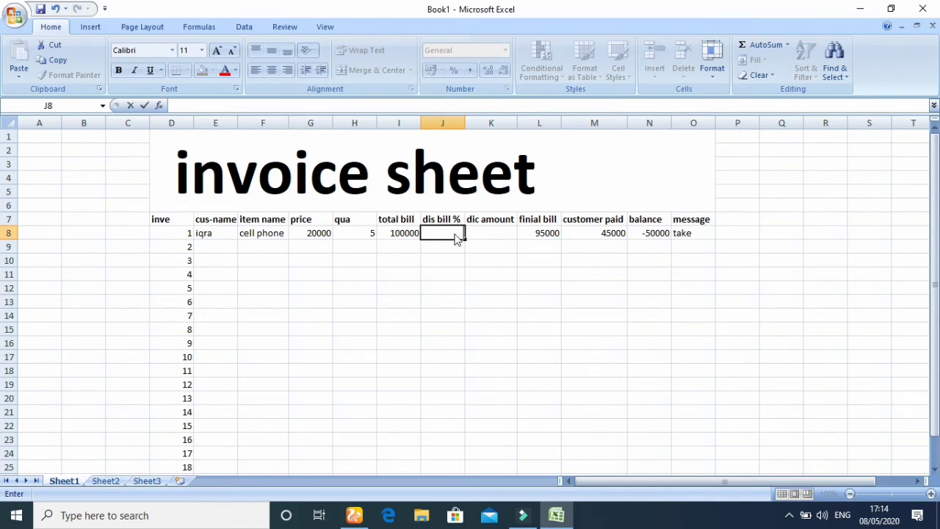
type("4")
left_click(483, 234)
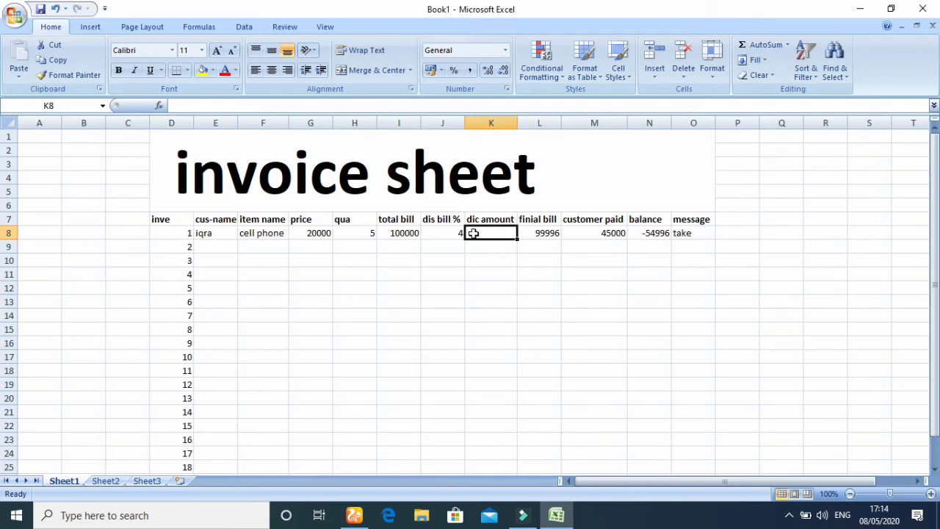
Enter the discount amount formula =I8*J8/100 in cell K8
left_click(405, 235)
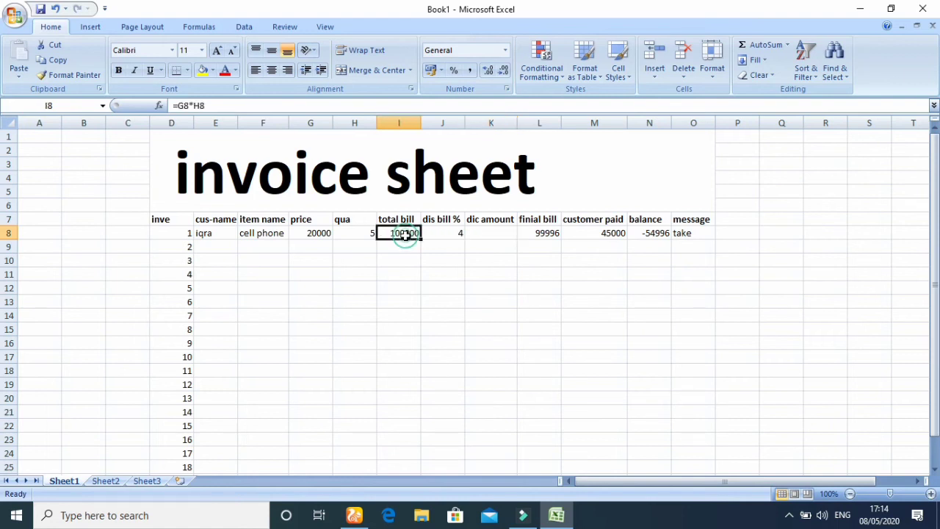
left_click(485, 231)
type("=")
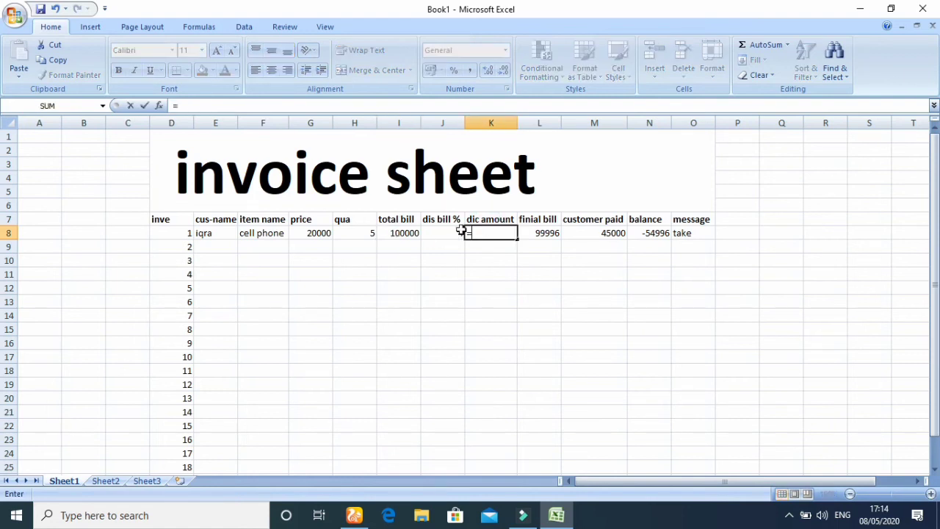
left_click(390, 236)
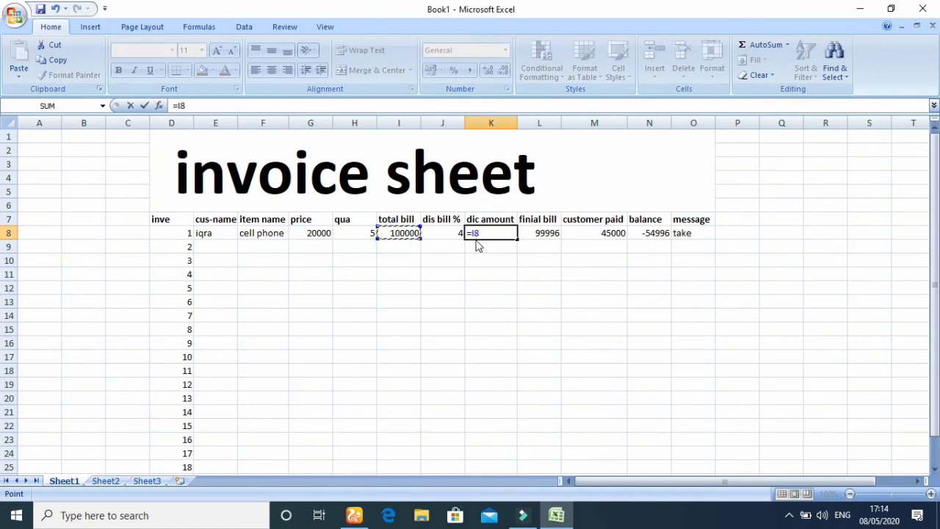
type("*")
left_click(450, 234)
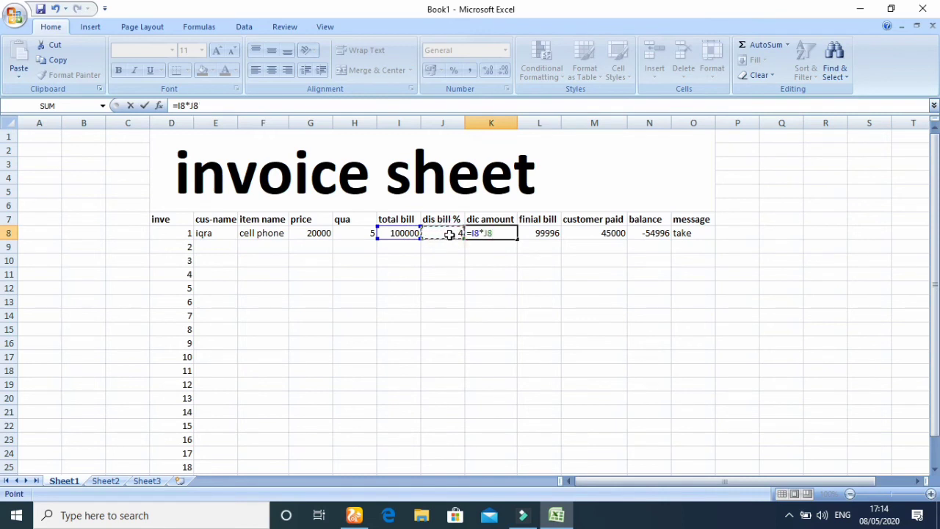
type("/100")
key("Return")
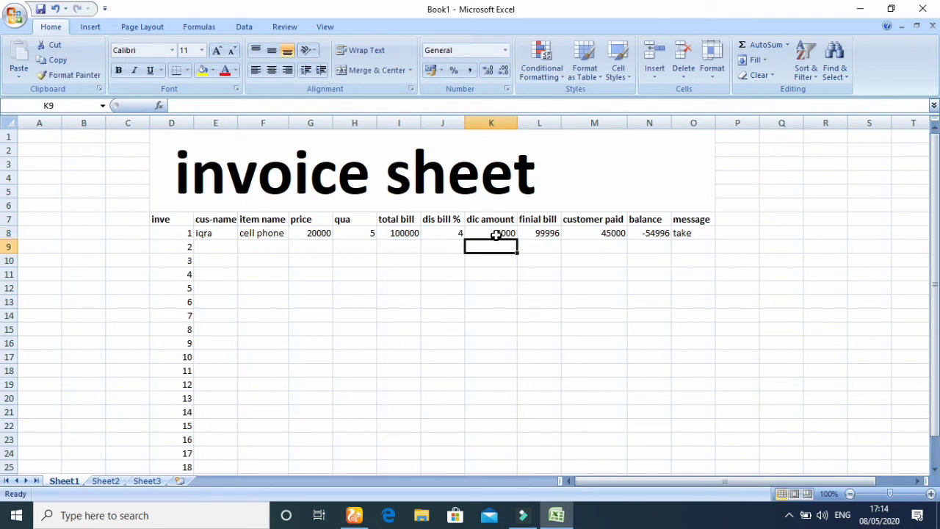
Change the discount percentage in cell J8 to 100 to test the discount amount formula
left_click(456, 234)
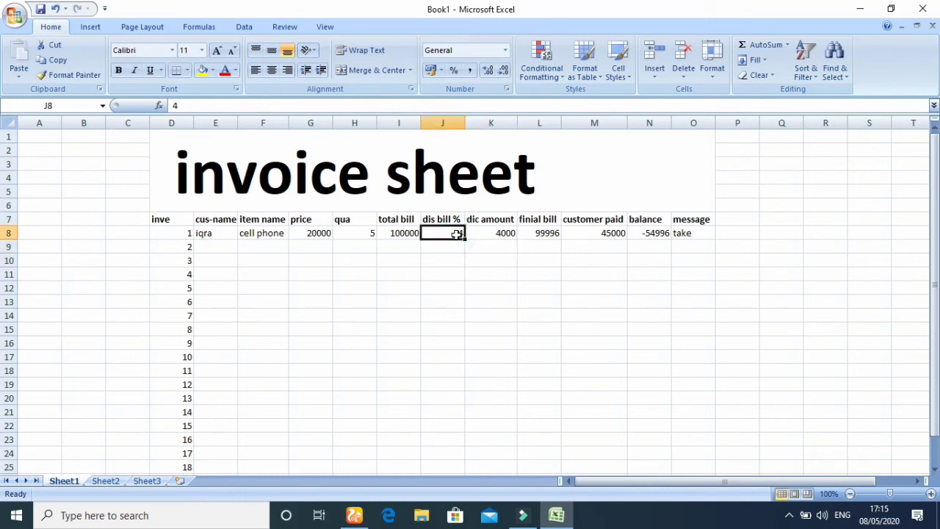
key("BackSpace")
type("1")
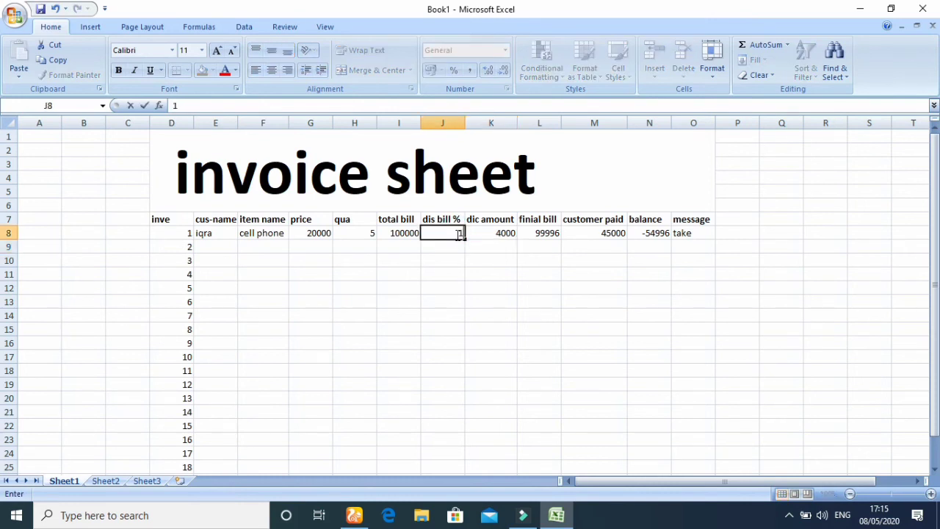
type("00")
key("Return")
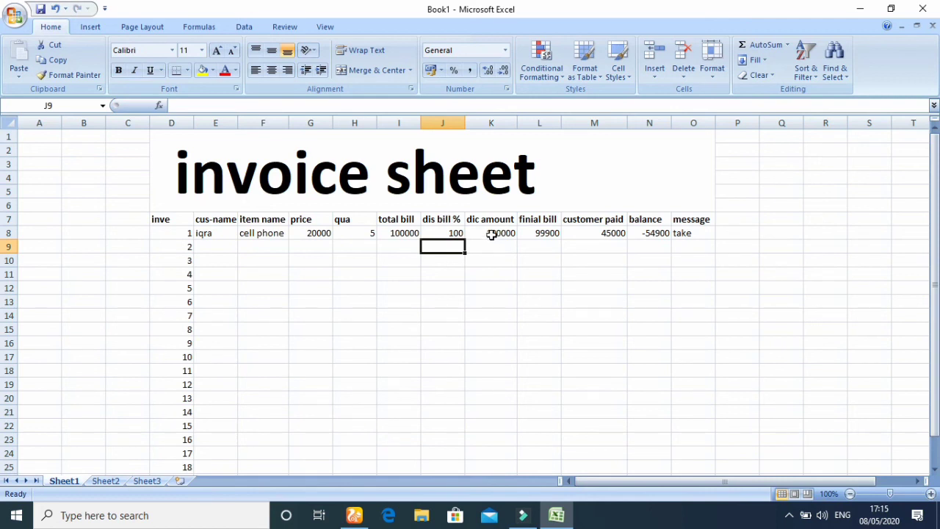
Set the discount percentage in cell J8 back to 4
left_click(455, 233)
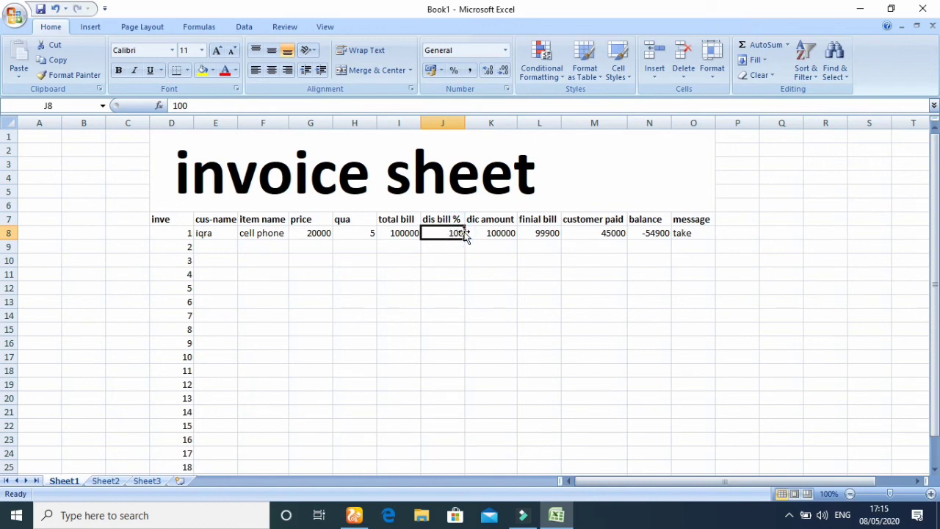
key("BackSpace")
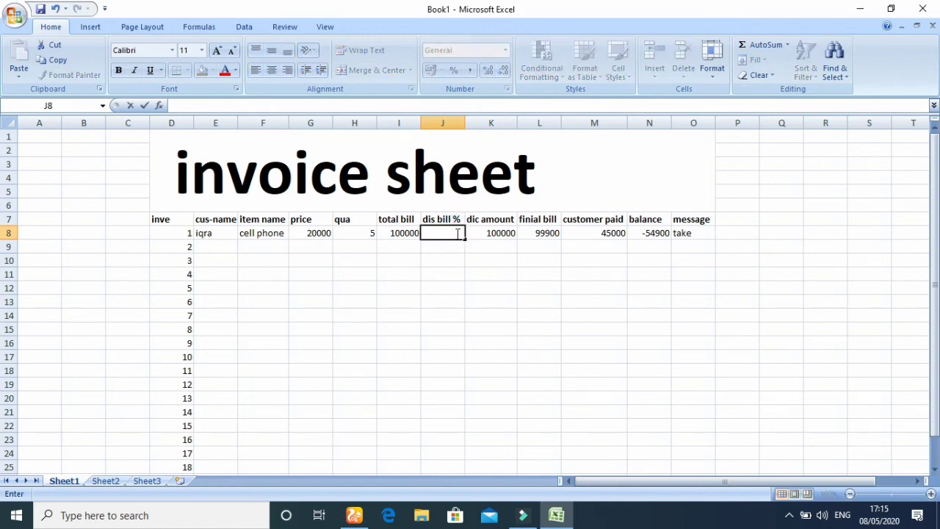
key("Return")
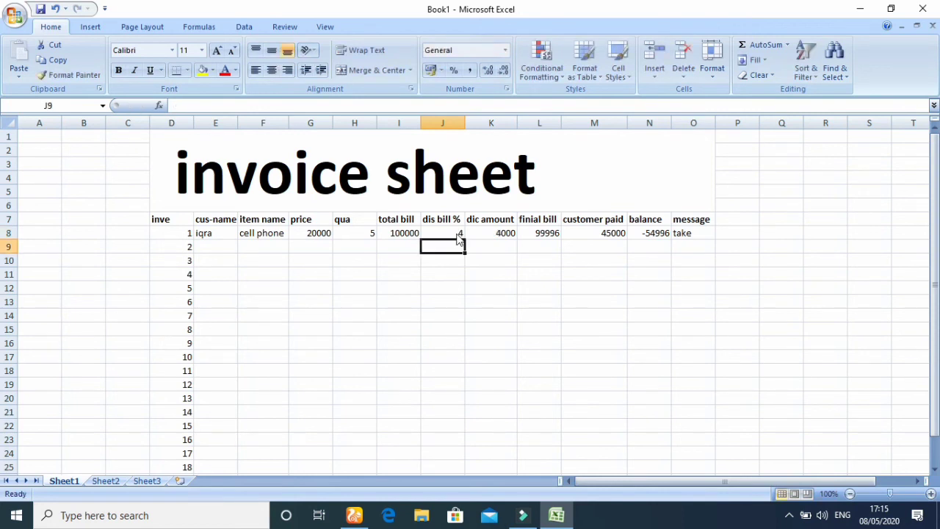
Replace the final bill formula in cell L8 with =I8-K8, subtracting the discount amount from the total bill
left_click(546, 234)
key("BackSpace")
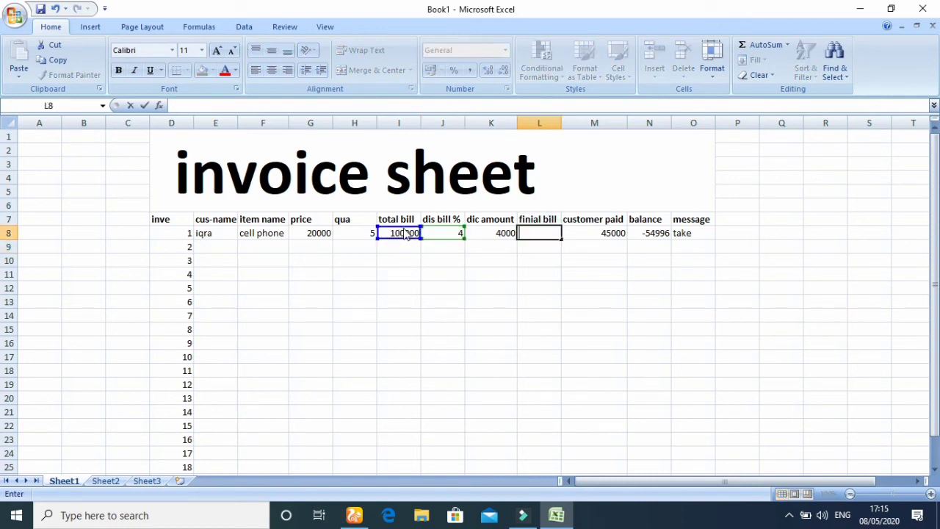
type("=")
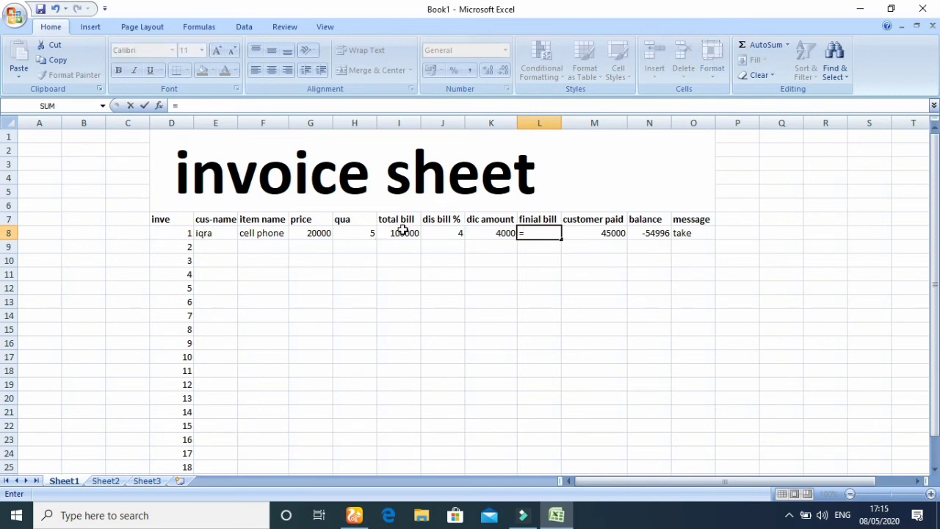
left_click(403, 233)
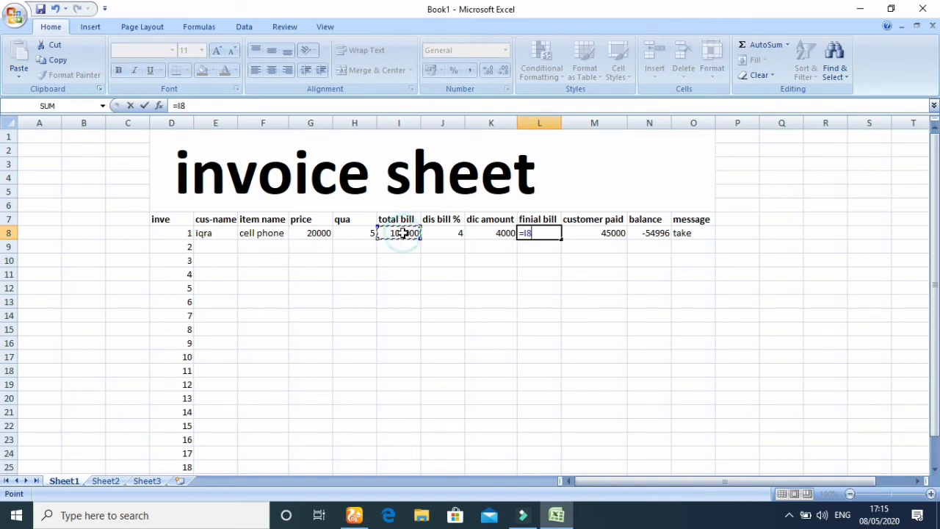
type("-")
left_click(477, 239)
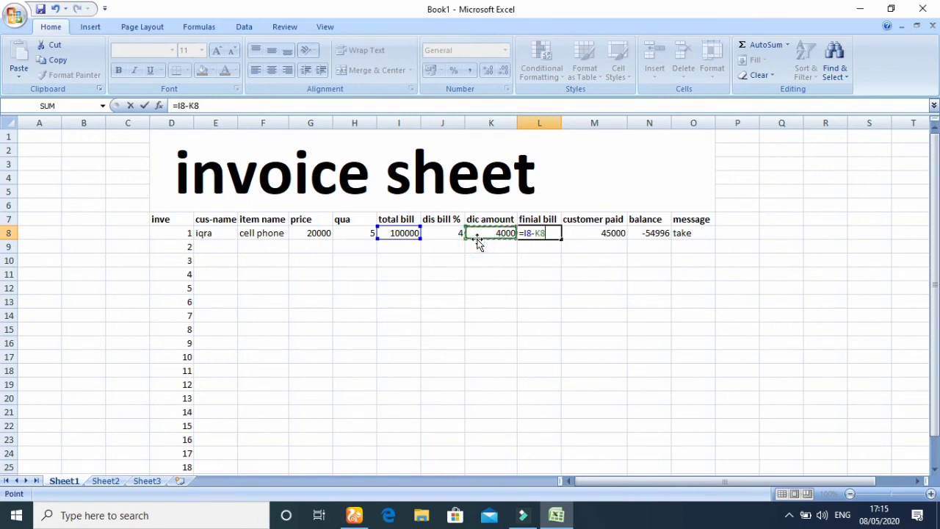
key("Return")
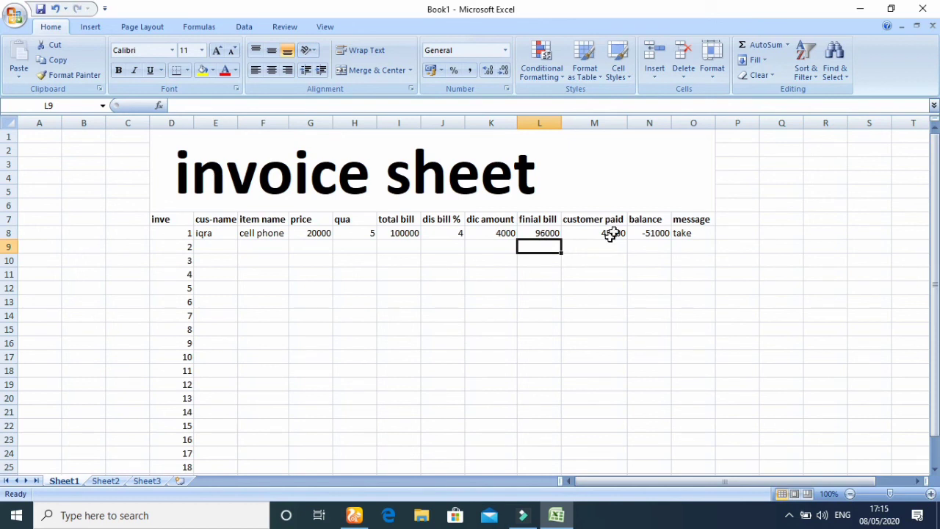
Re-enter the balance formula in cell N8 as =M8-L8, customer paid minus final bill
left_click(652, 234)
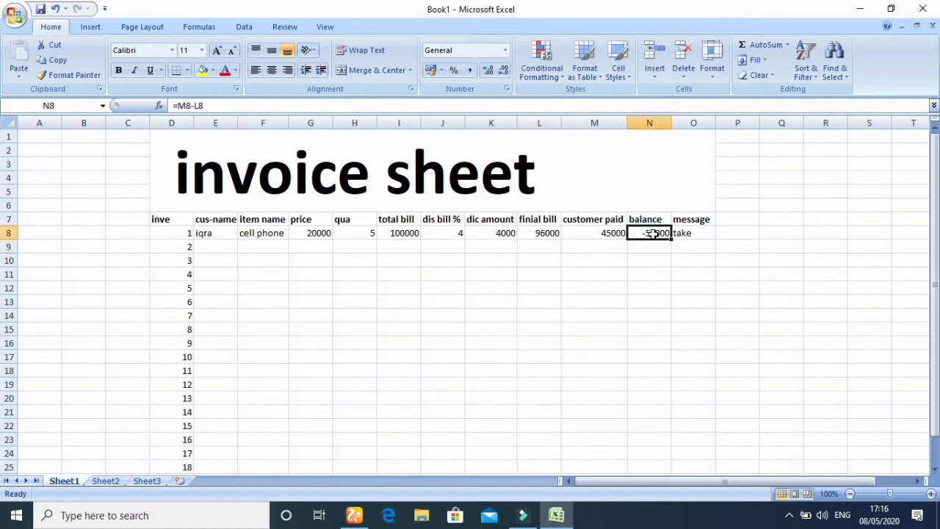
double_click(652, 234)
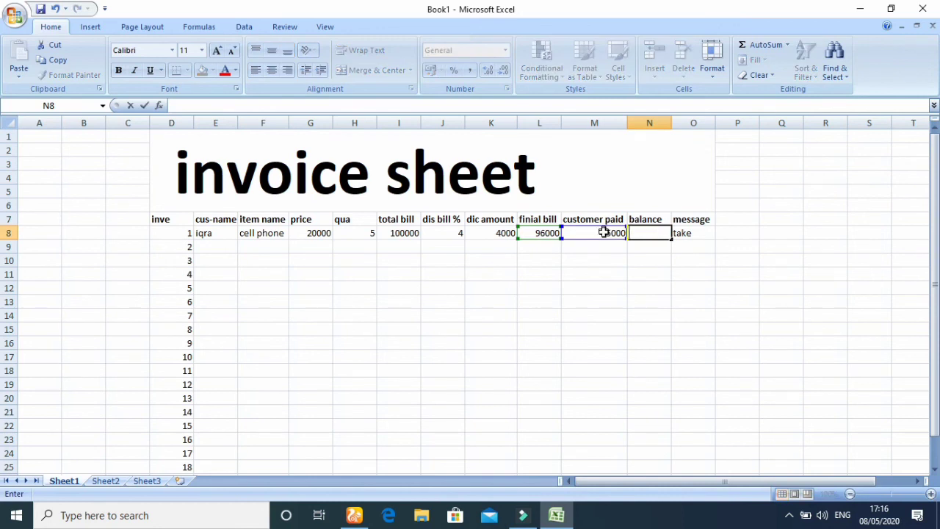
type("=")
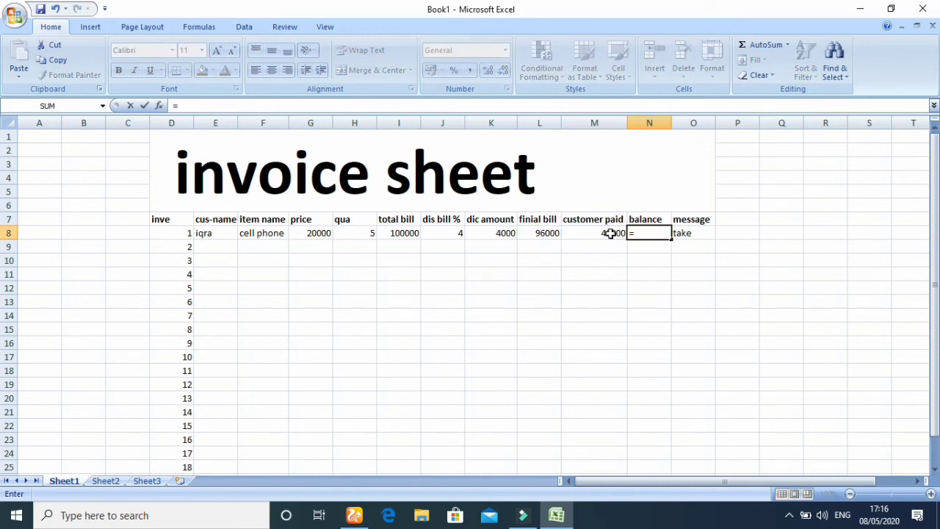
left_click(609, 234)
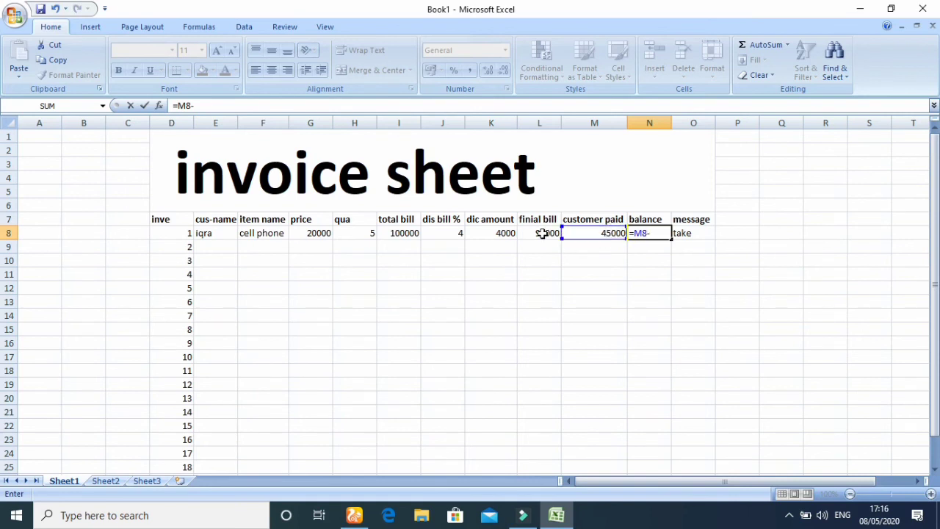
type("-")
left_click(543, 234)
key("Return")
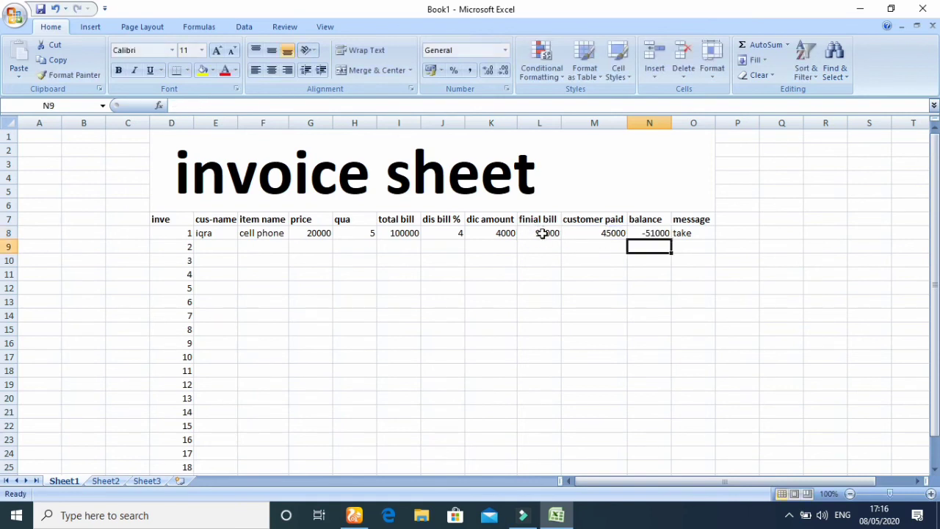